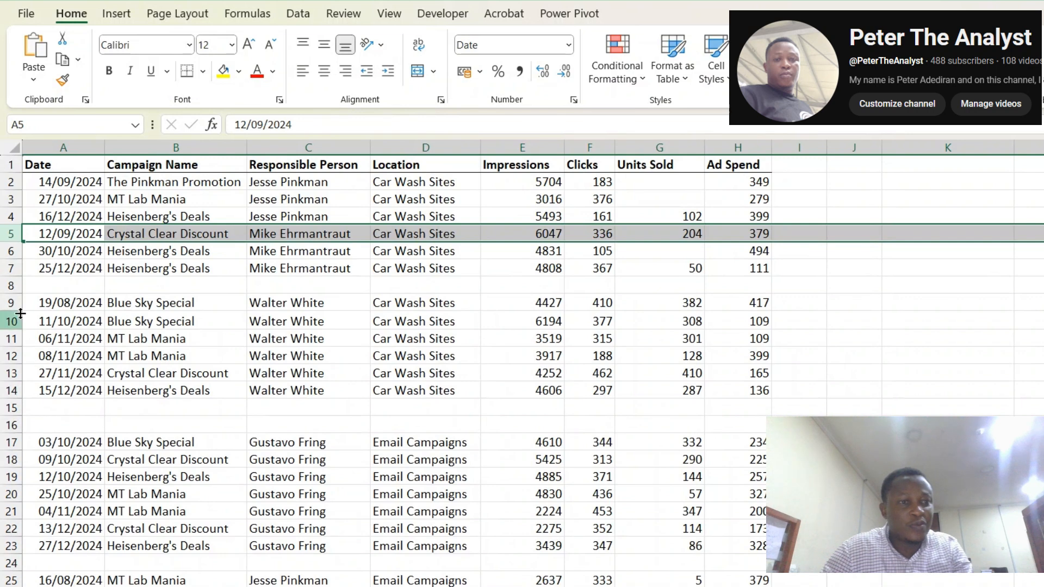
Delete the blank row 8 between the Mike Ehrmantraut and Walter White records.
right_click(12, 286)
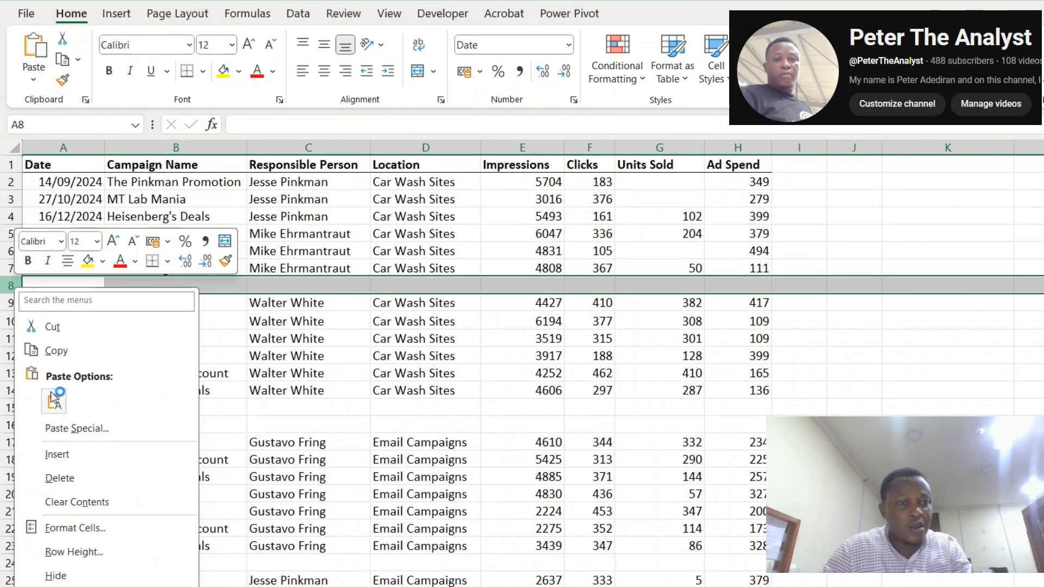
click(53, 477)
click(97, 390)
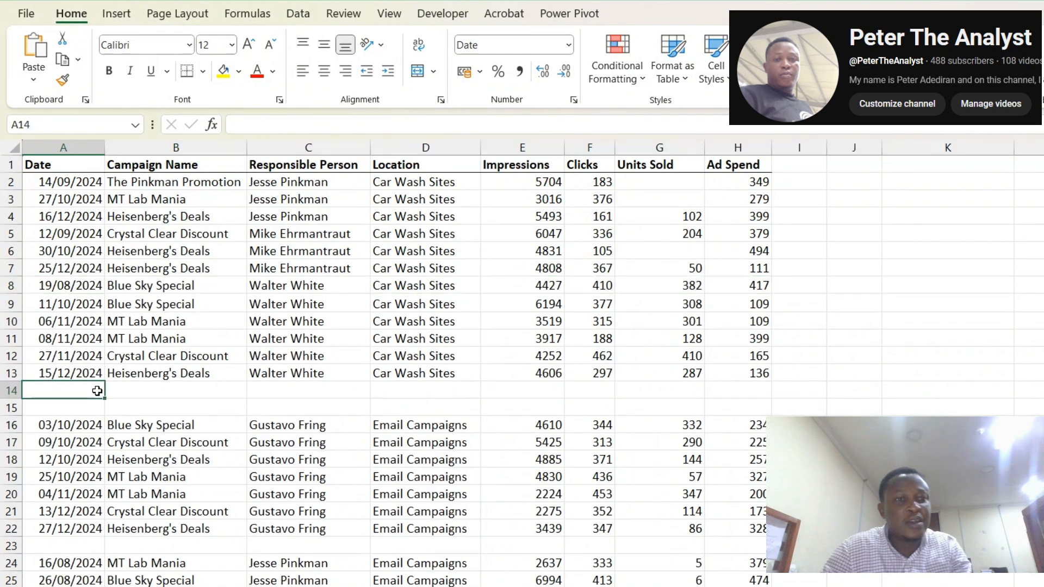
Undo the last two row deletions.
key(ctrl+z)
key(ctrl+z)
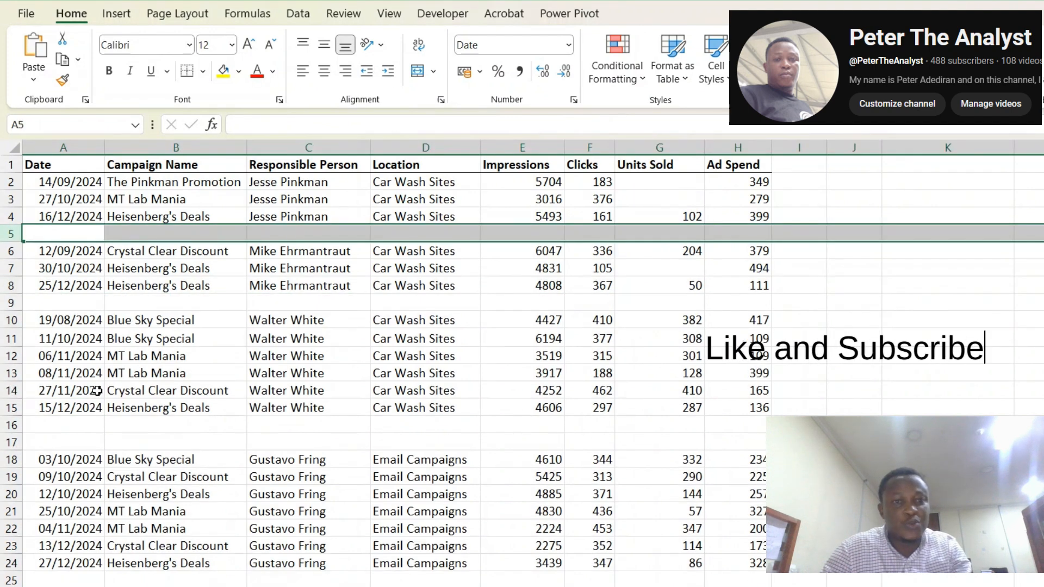
Examine blank row 5 and the empty Units Sold cells in rows 2 and 3 of the campaign table.
click(56, 261)
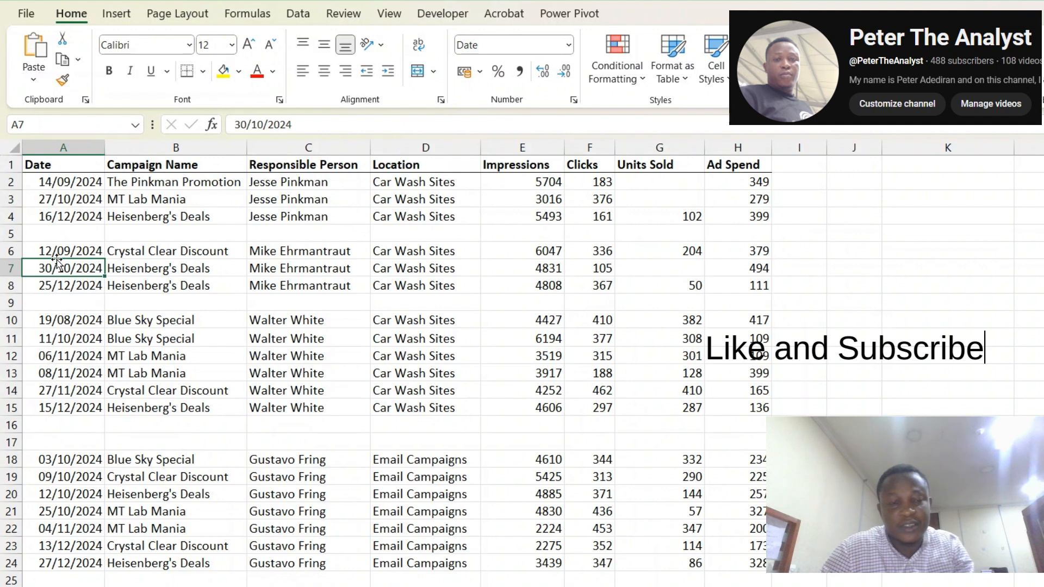
click(119, 257)
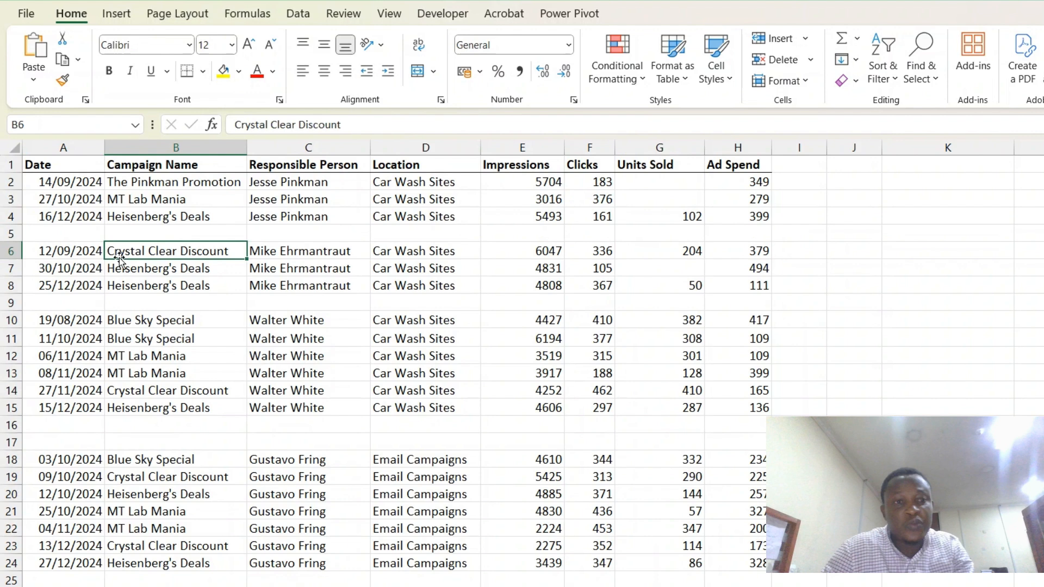
click(74, 229)
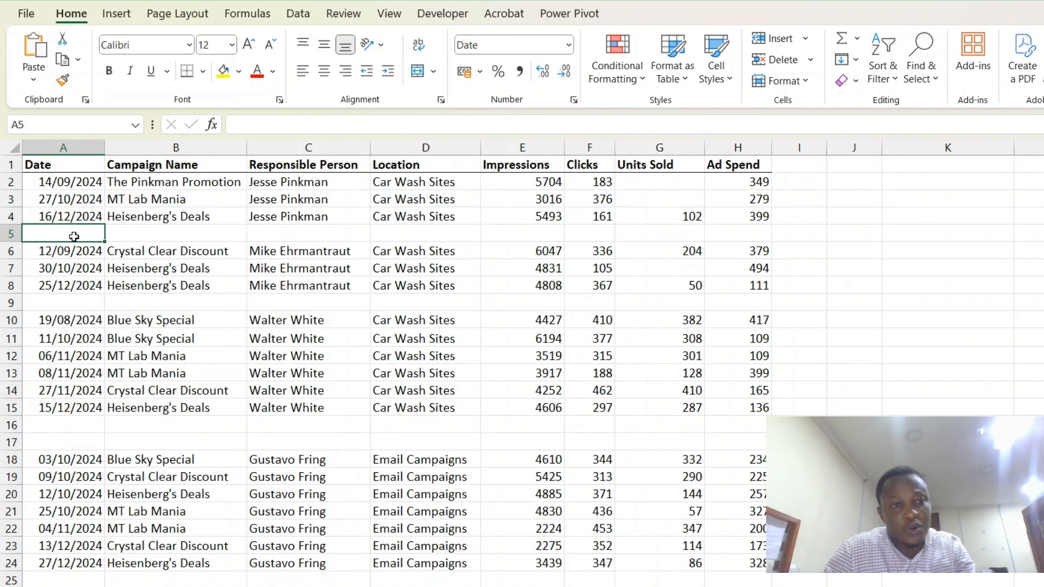
click(635, 180)
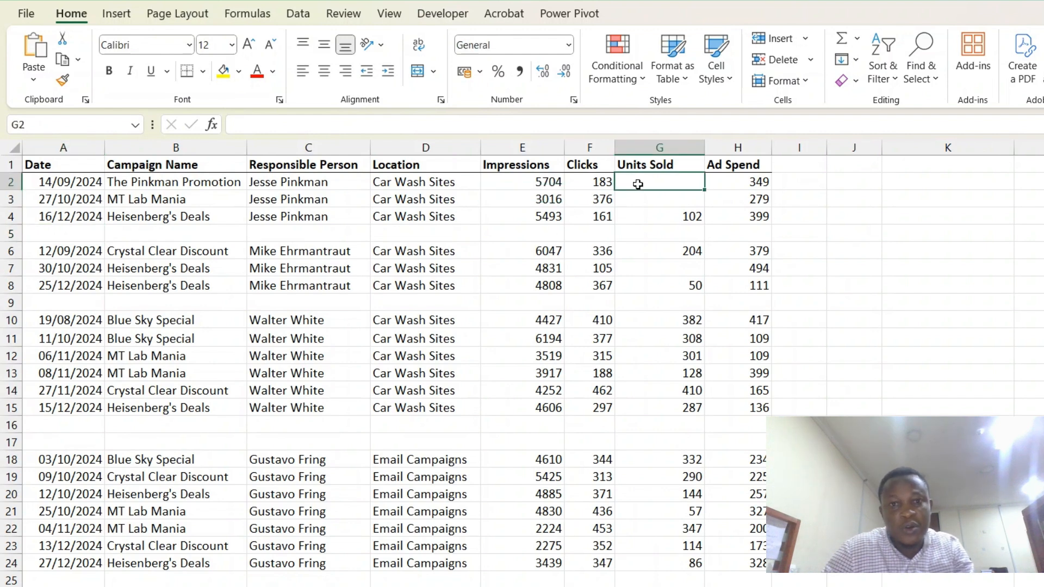
click(636, 200)
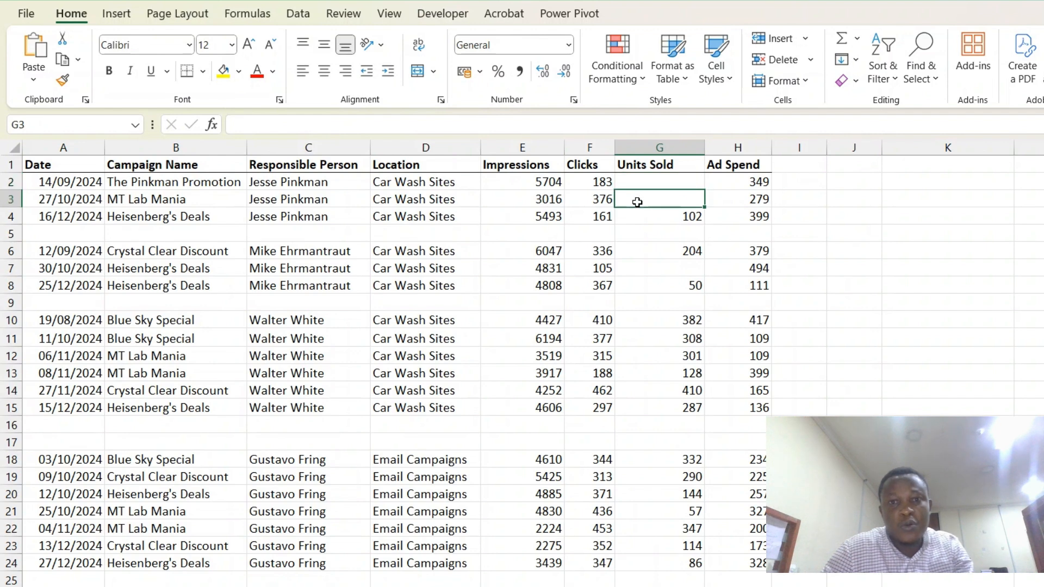
click(658, 181)
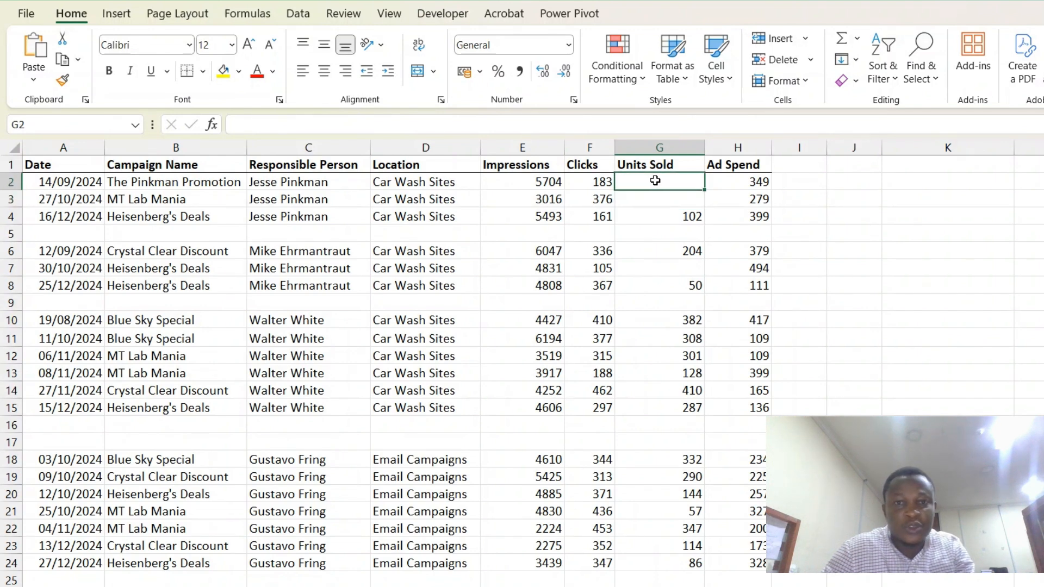
key(shift+space)
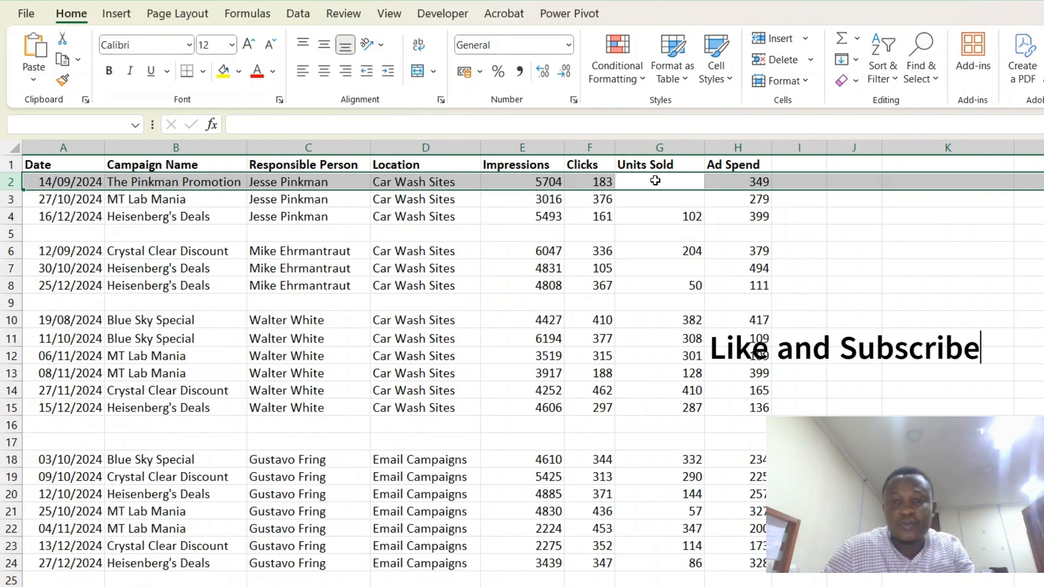
click(655, 180)
click(121, 252)
scroll(120, 253, down, 1)
scroll(121, 254, up, 1)
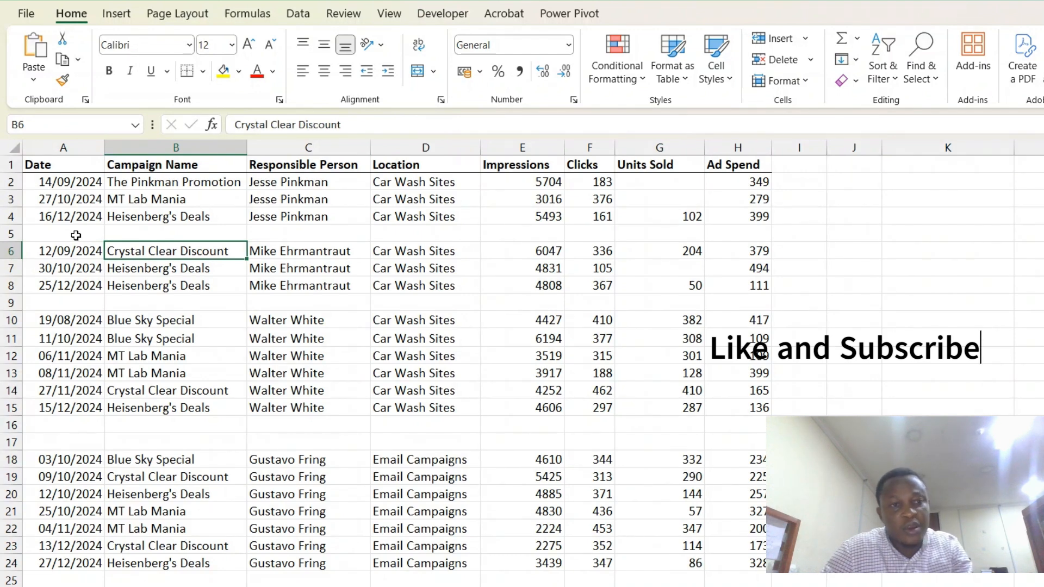
Compare the fully blank rows 5 and 9 with the records in rows 2 and 3 that lack only Units Sold.
click(68, 234)
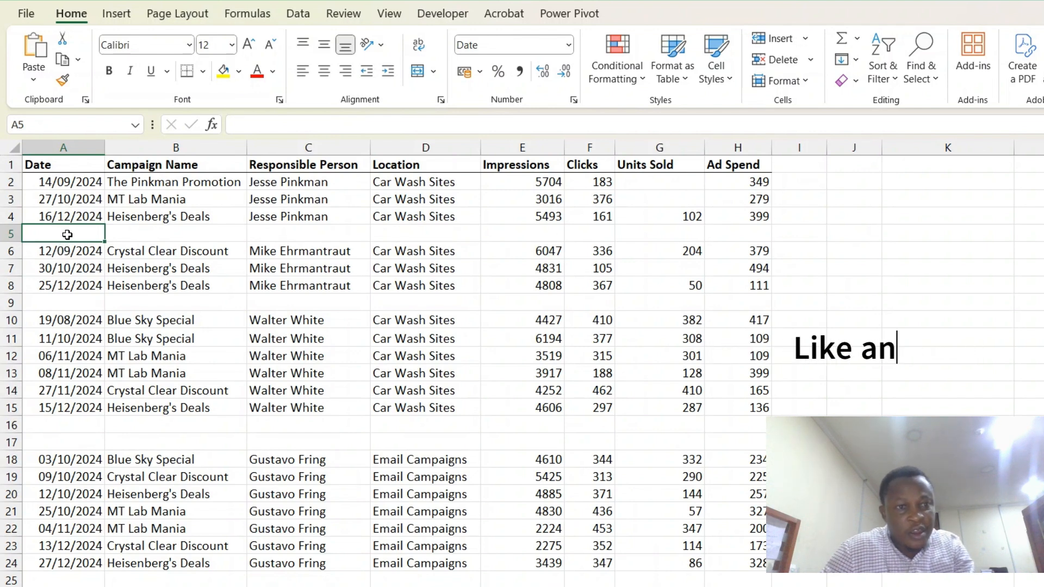
click(16, 233)
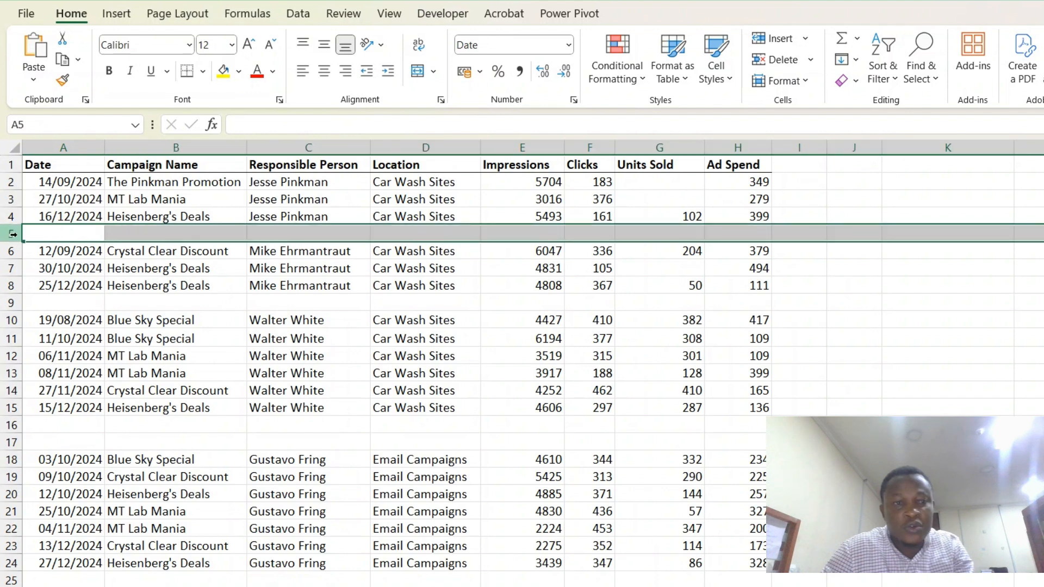
click(56, 232)
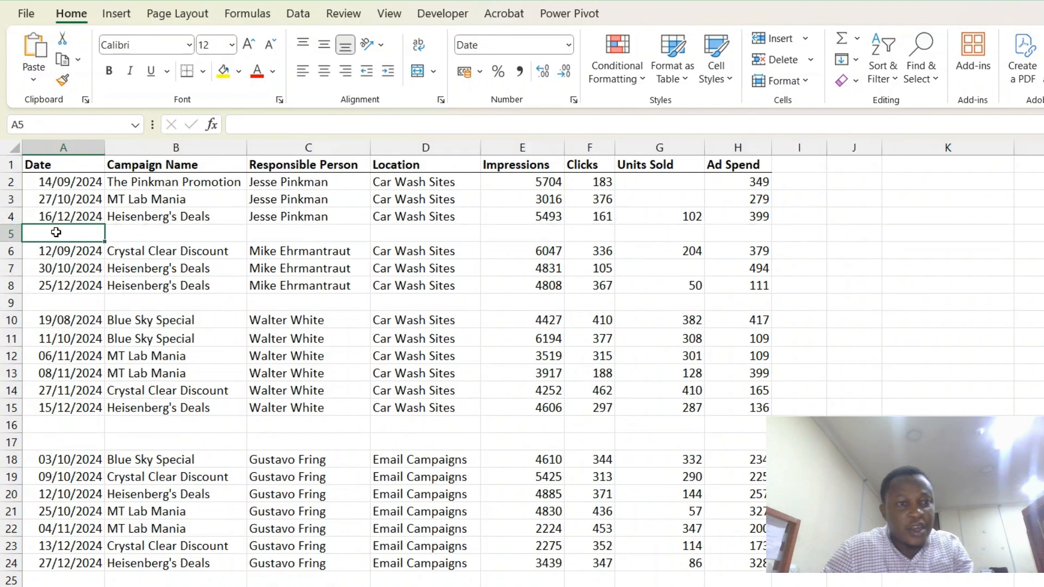
click(58, 302)
click(13, 303)
click(46, 373)
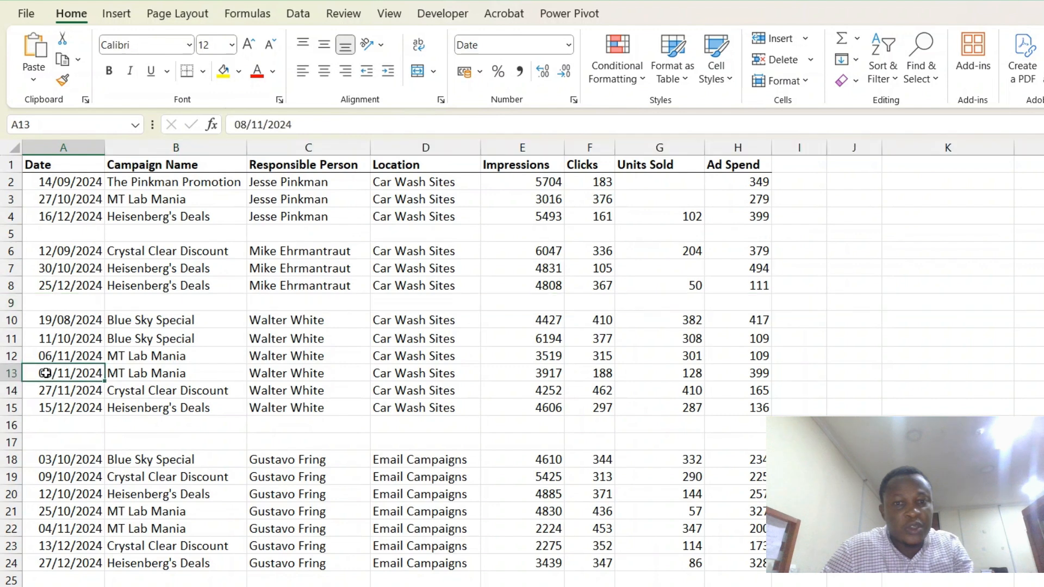
click(666, 202)
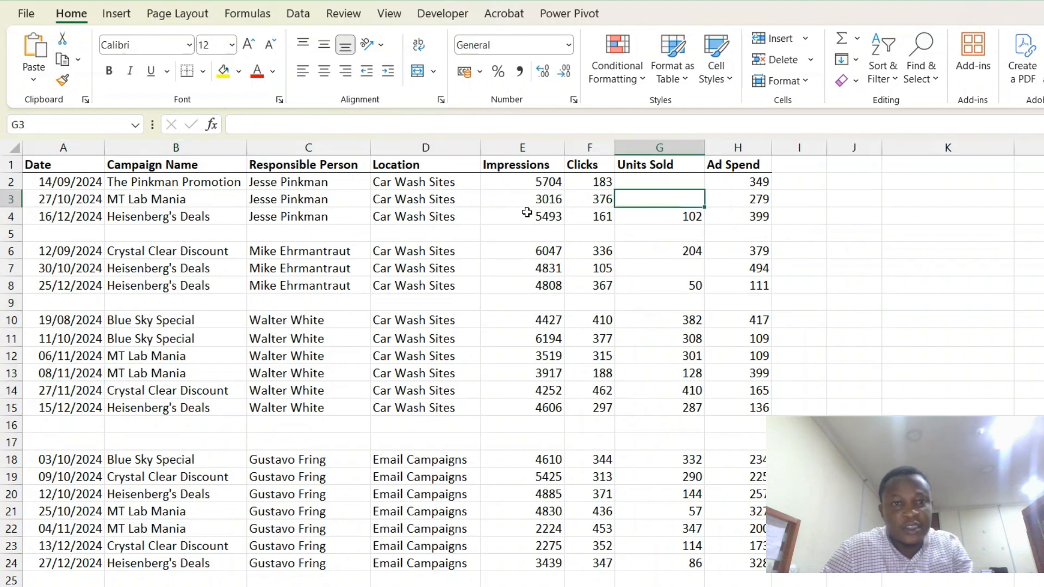
click(651, 184)
click(217, 248)
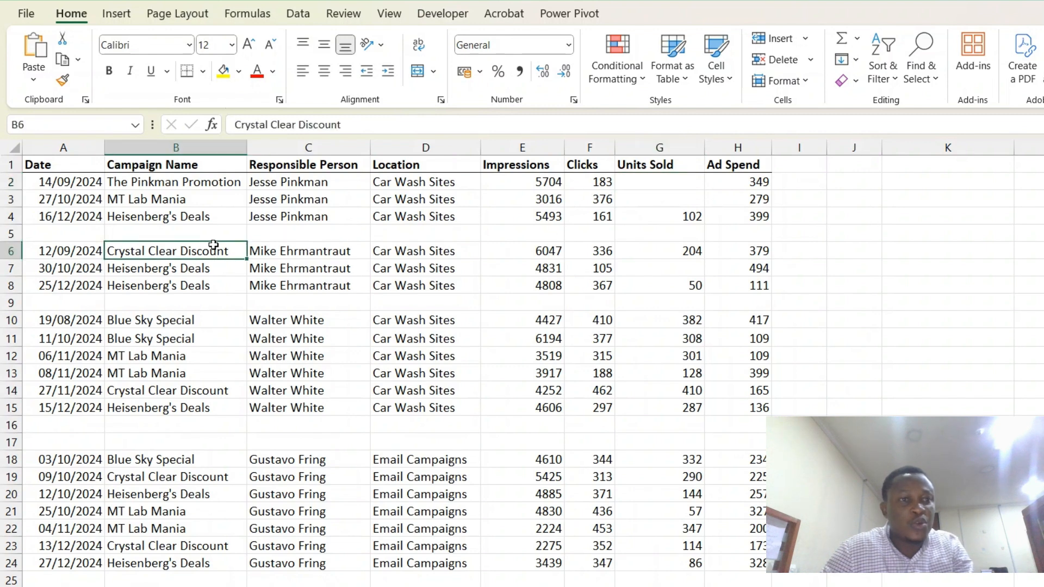
click(65, 234)
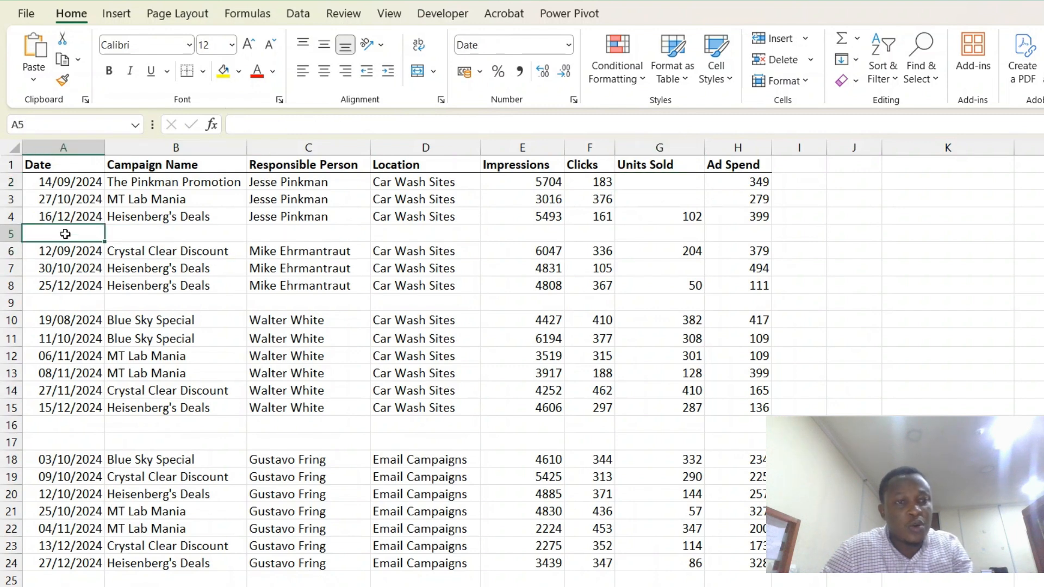
Select all blank cells in the Date column with Go To Special and delete their entire sheet rows.
click(63, 143)
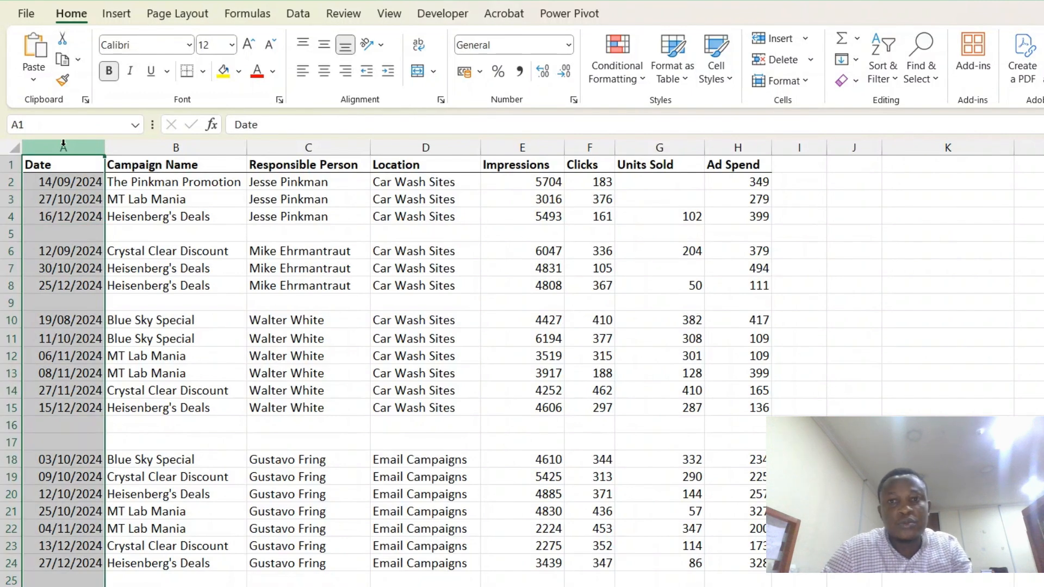
click(919, 74)
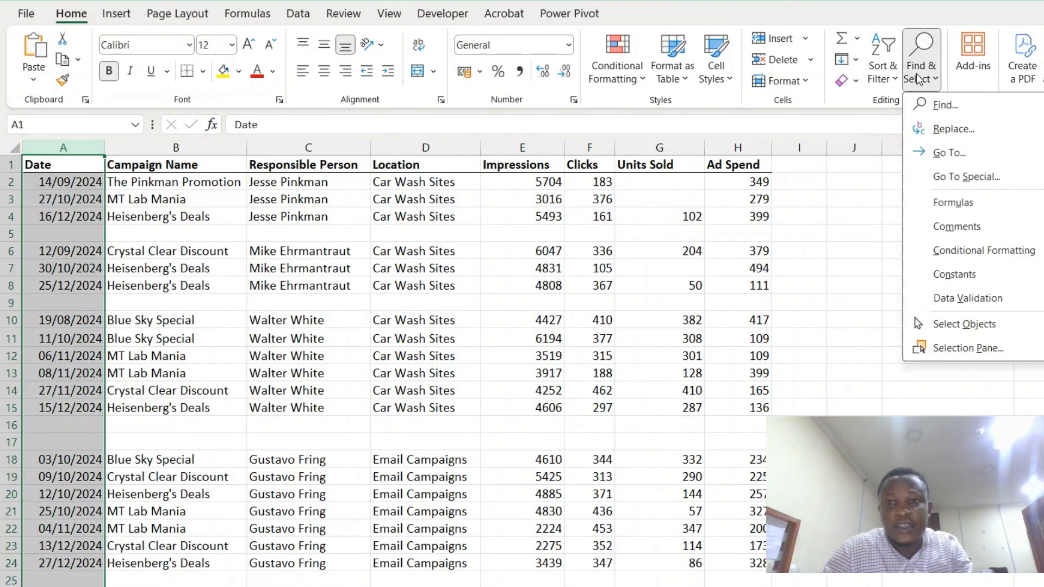
click(947, 177)
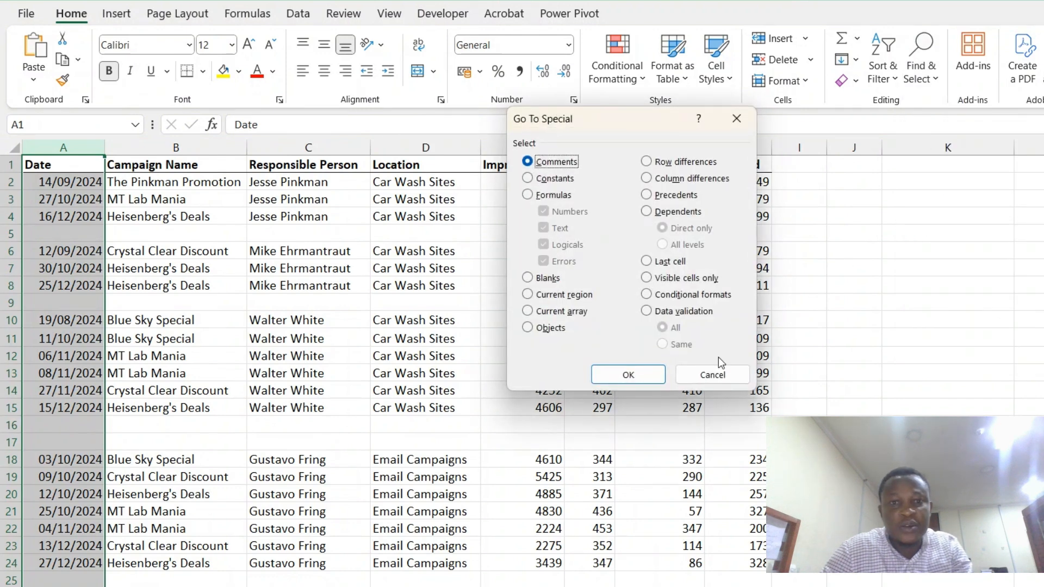
click(530, 277)
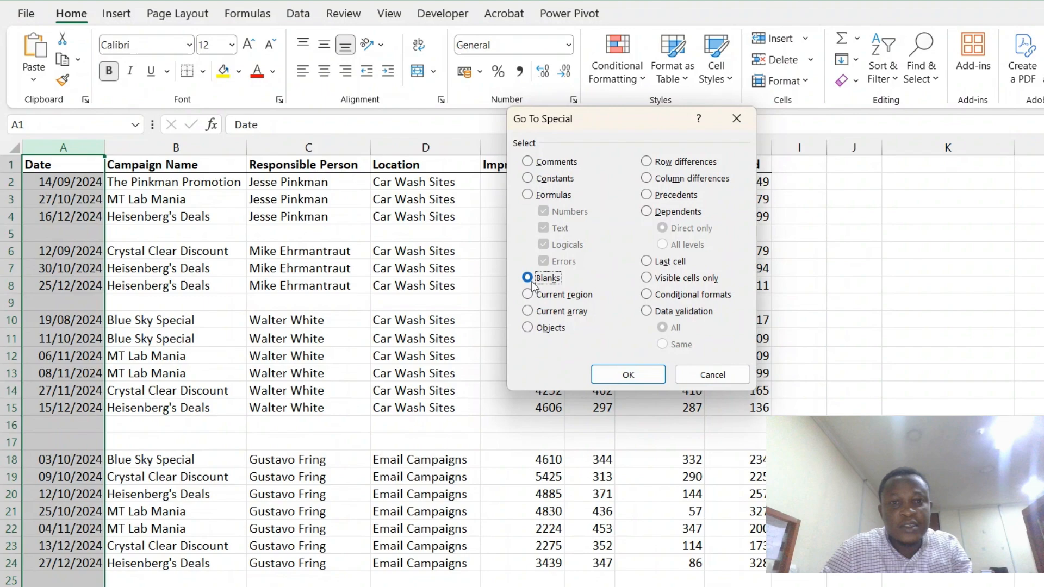
click(599, 376)
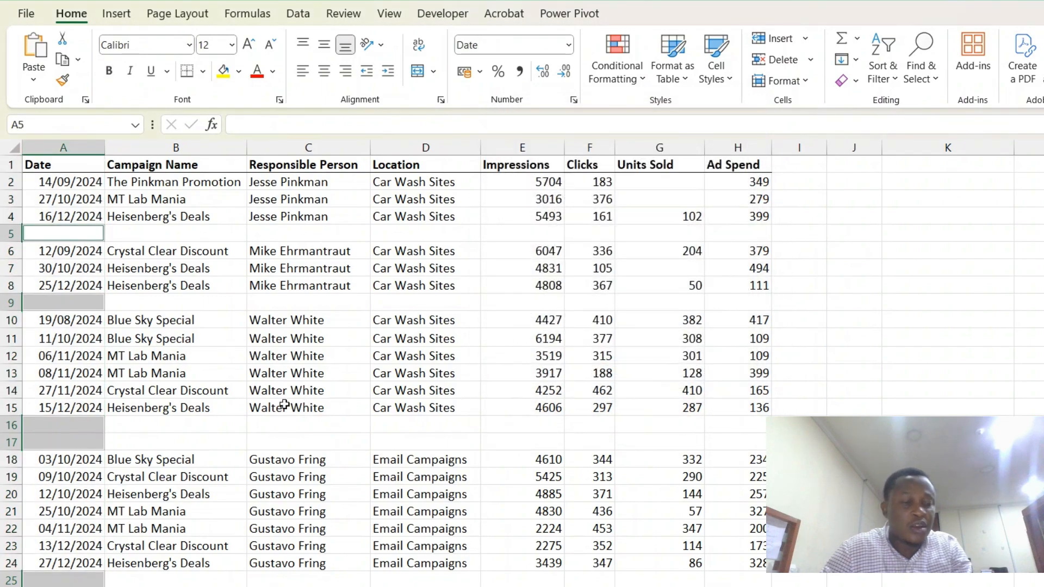
scroll(197, 448, down, 7)
scroll(196, 448, down, 12)
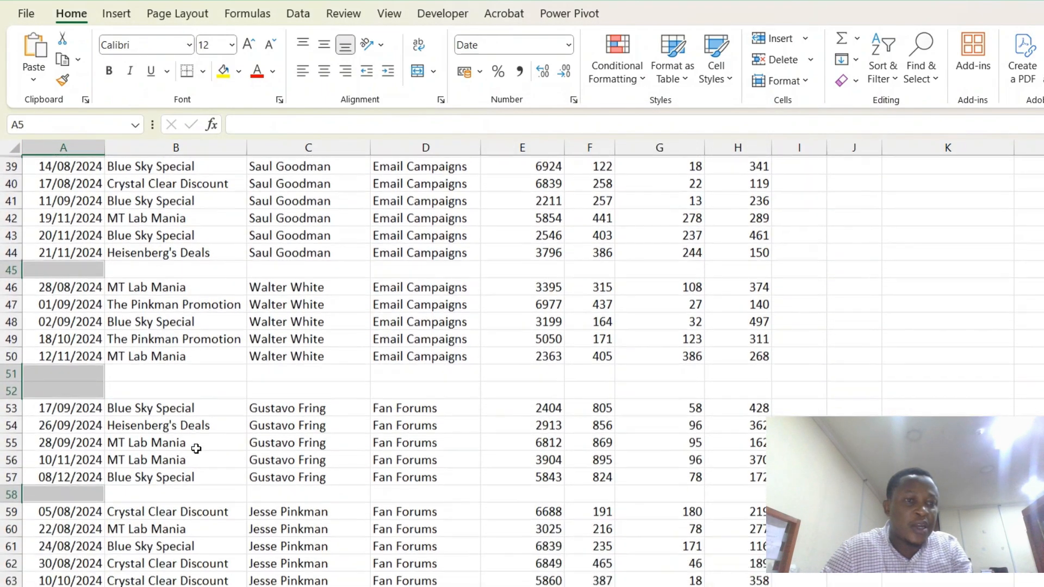
scroll(196, 448, up, 19)
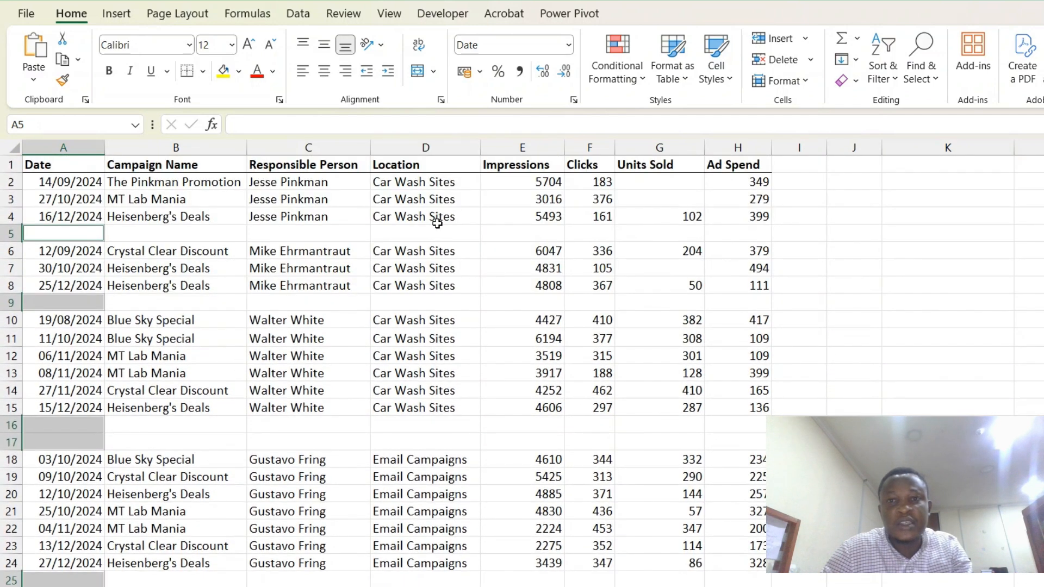
click(811, 61)
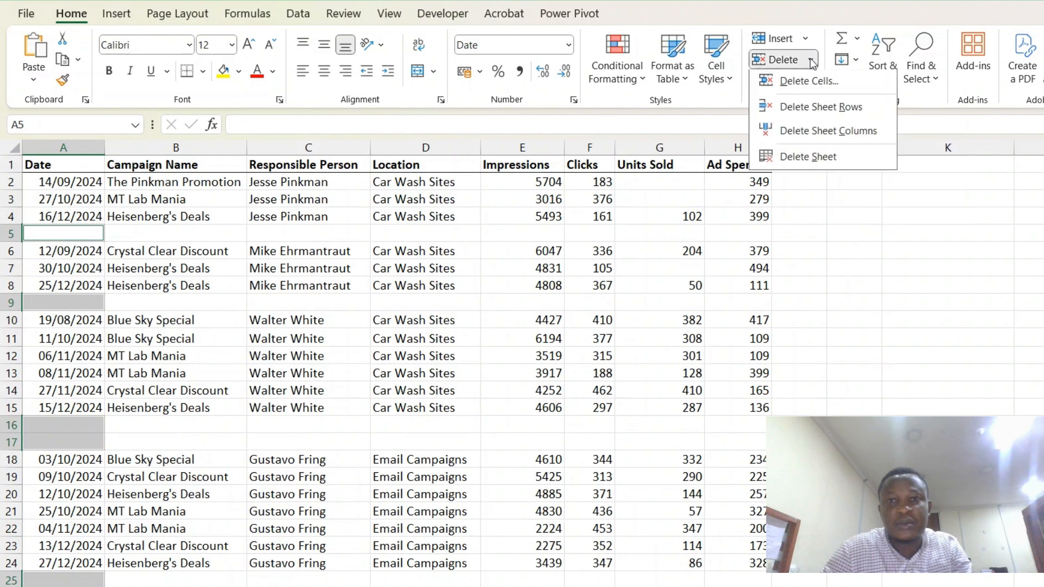
click(793, 109)
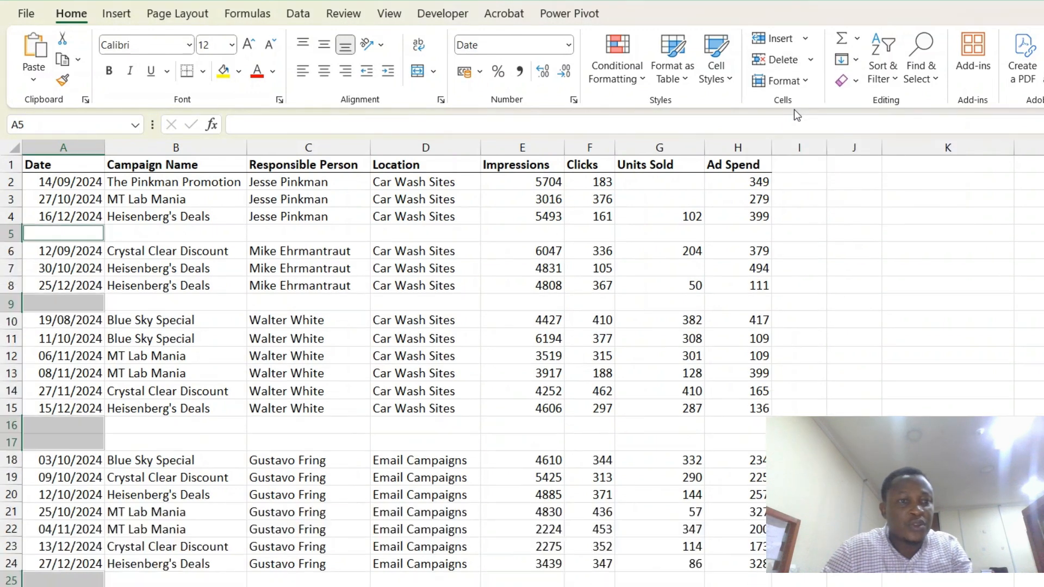
click(373, 373)
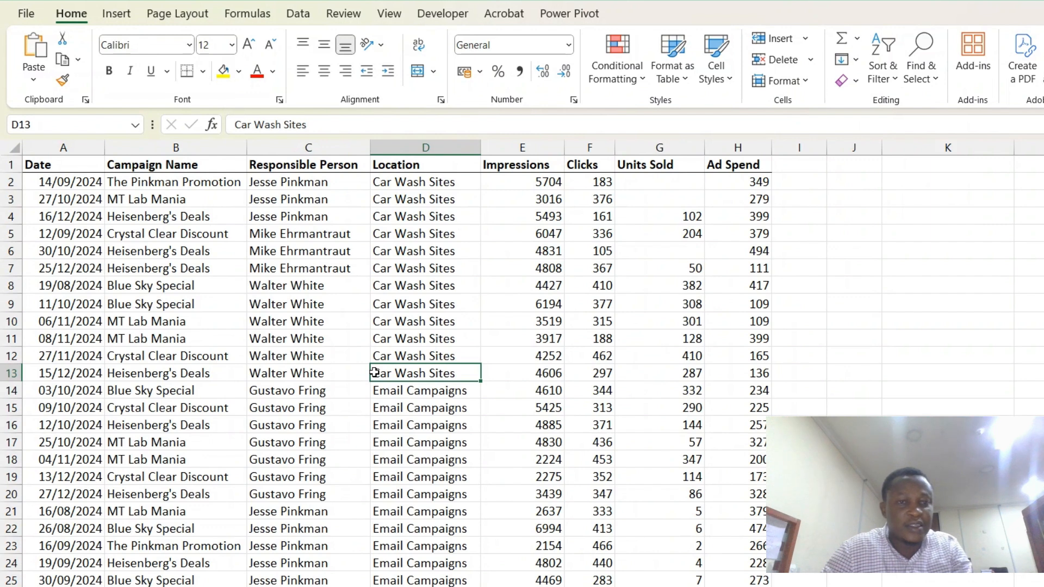
click(249, 369)
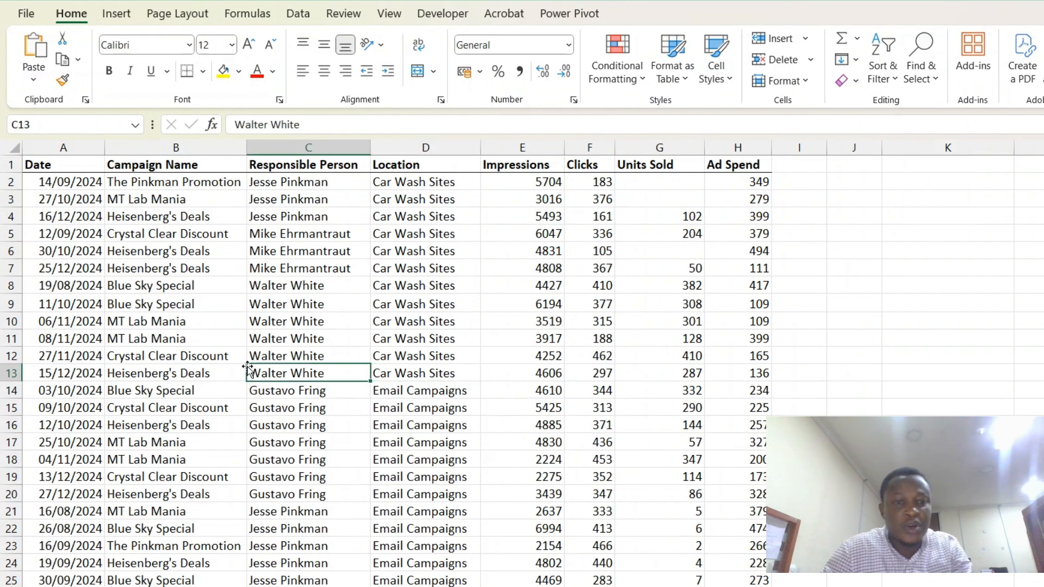
click(207, 389)
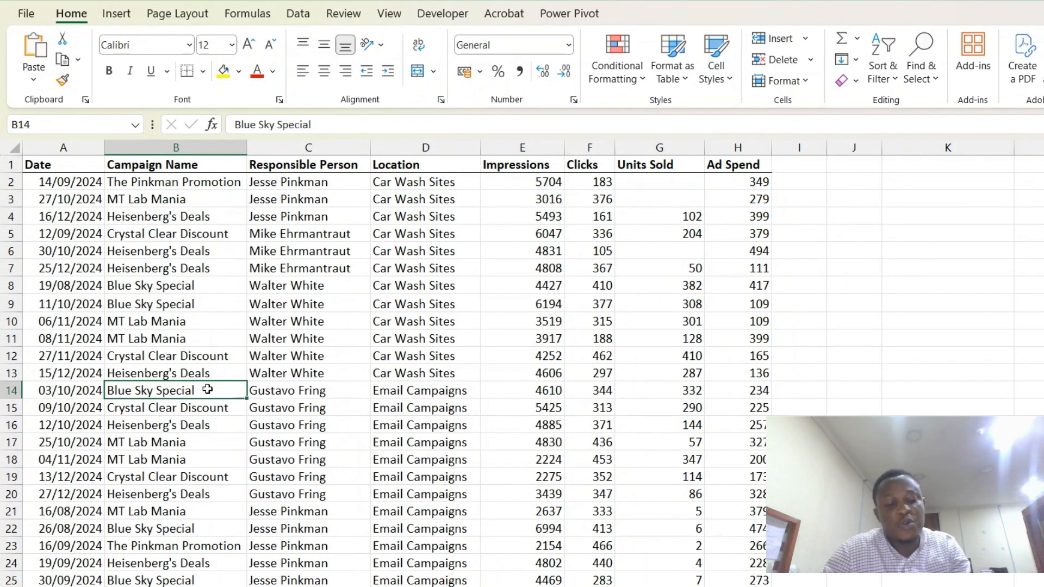
Undo the deletion of the blank sheet rows.
key(ctrl+z)
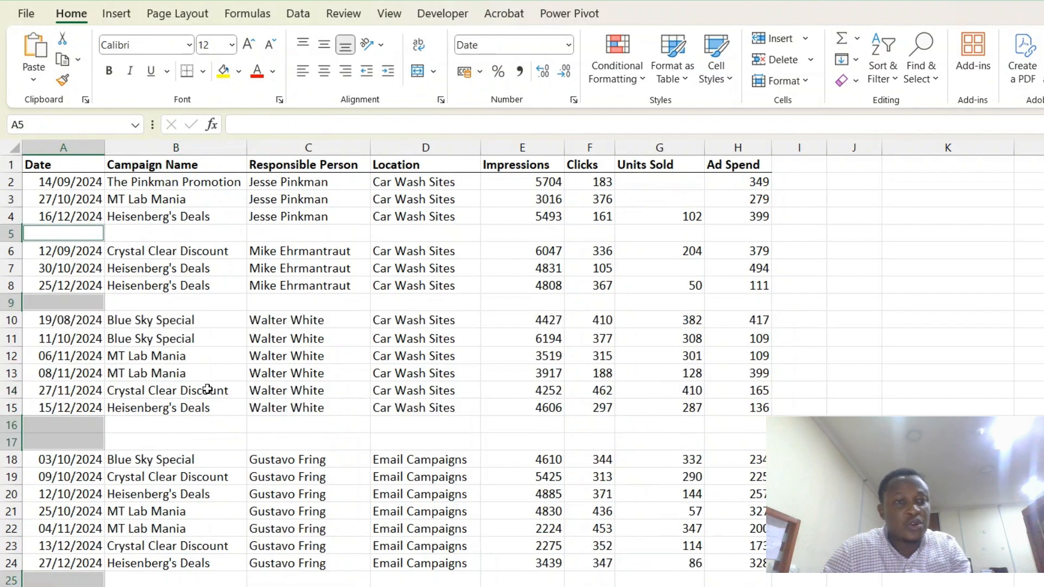
click(186, 319)
click(185, 259)
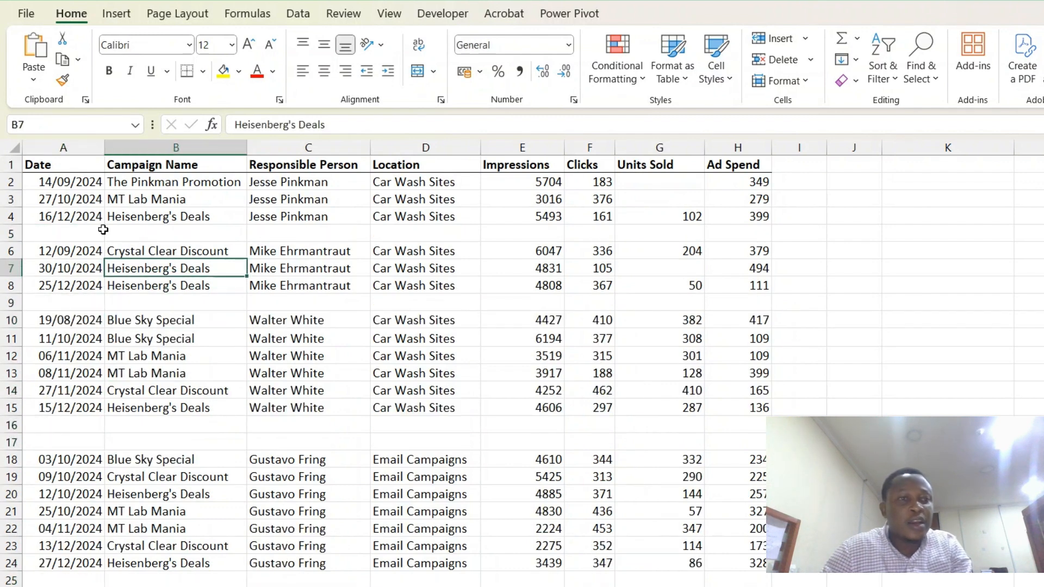
Select the blank cells in the Date column with Go To Special and delete their entire rows.
click(54, 146)
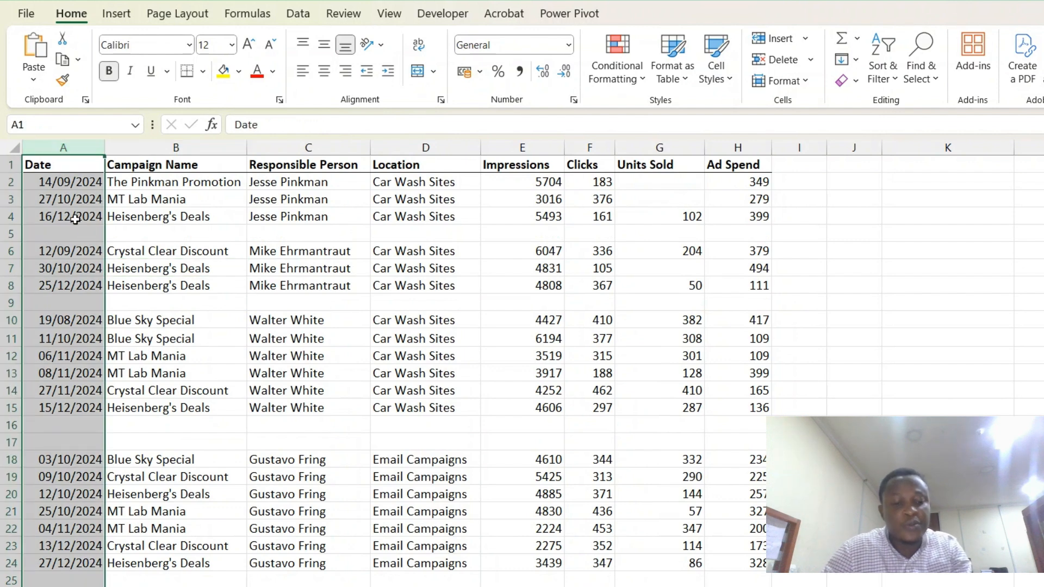
key(ctrl+g)
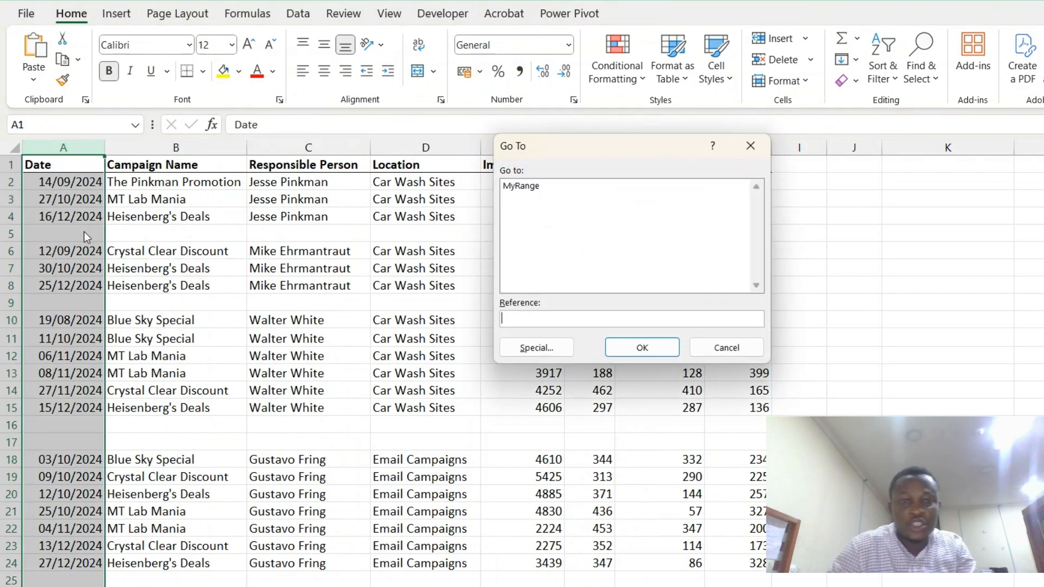
click(501, 349)
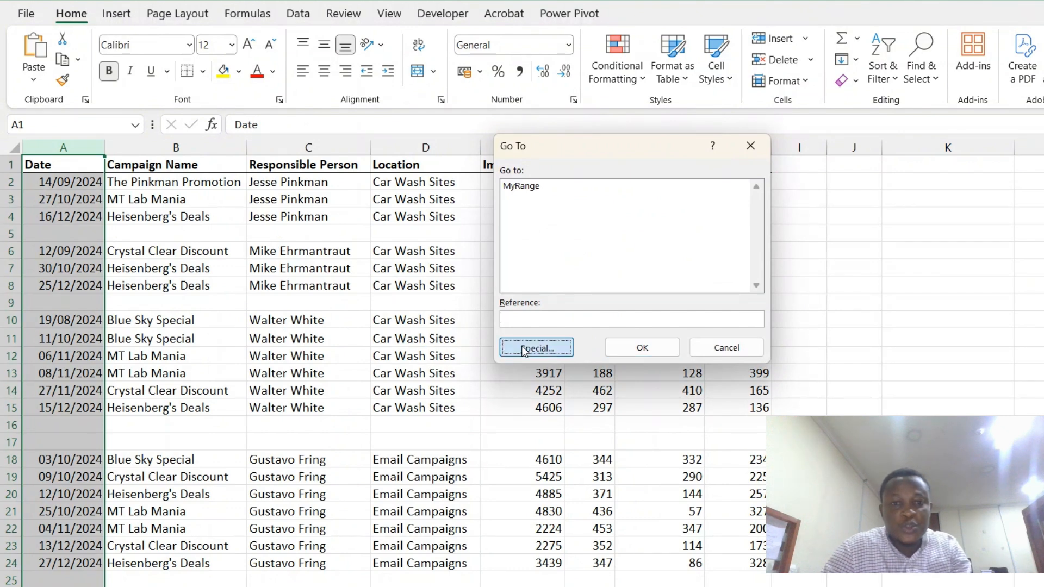
click(541, 279)
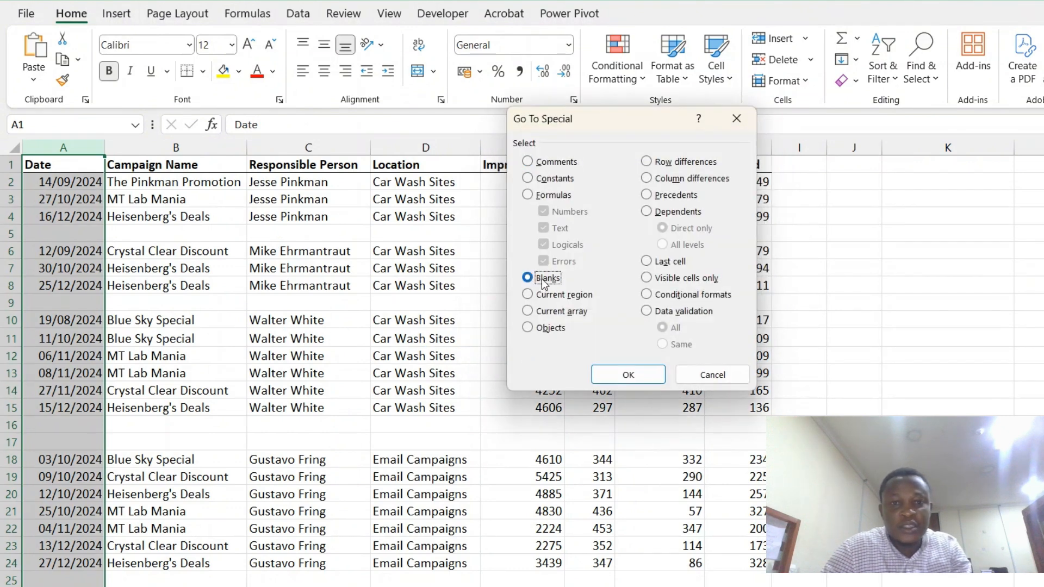
click(604, 372)
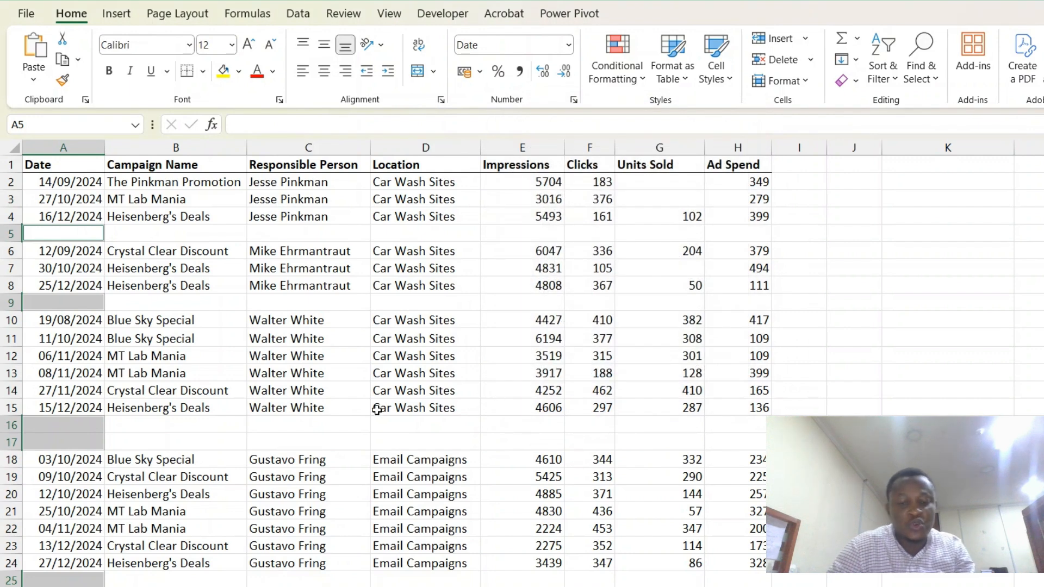
key(ctrl+minus)
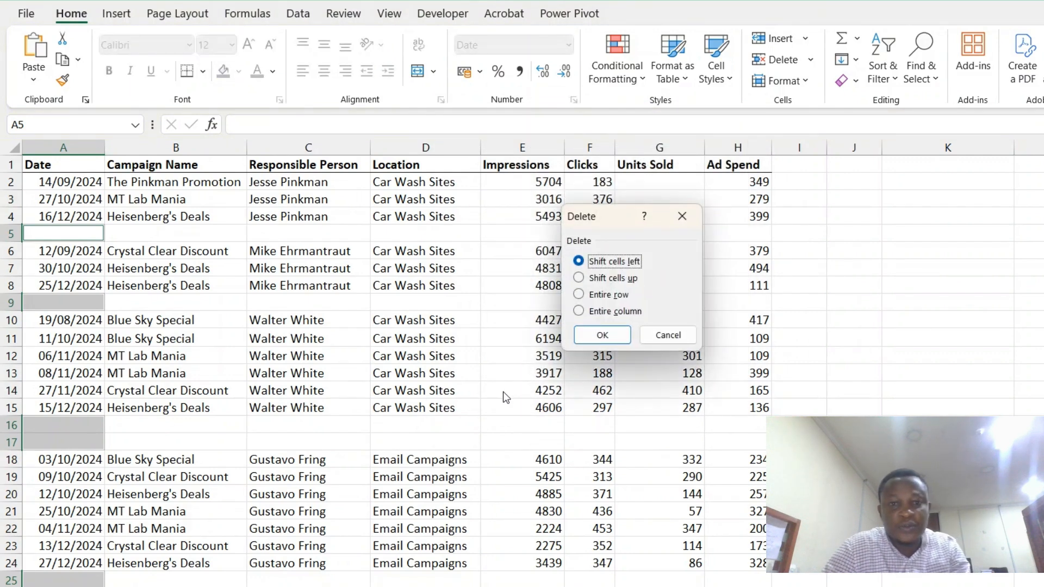
click(580, 297)
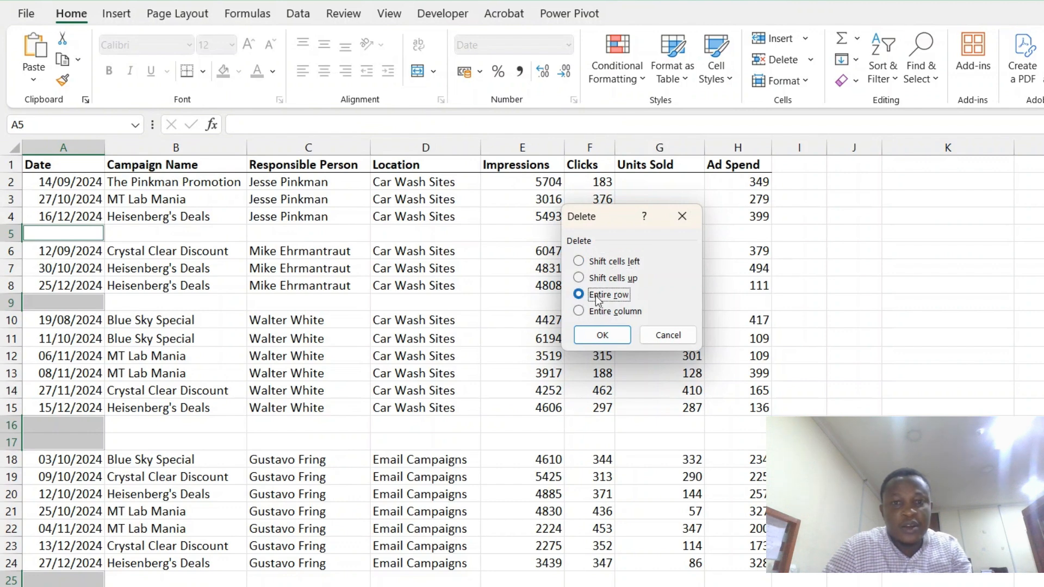
click(602, 335)
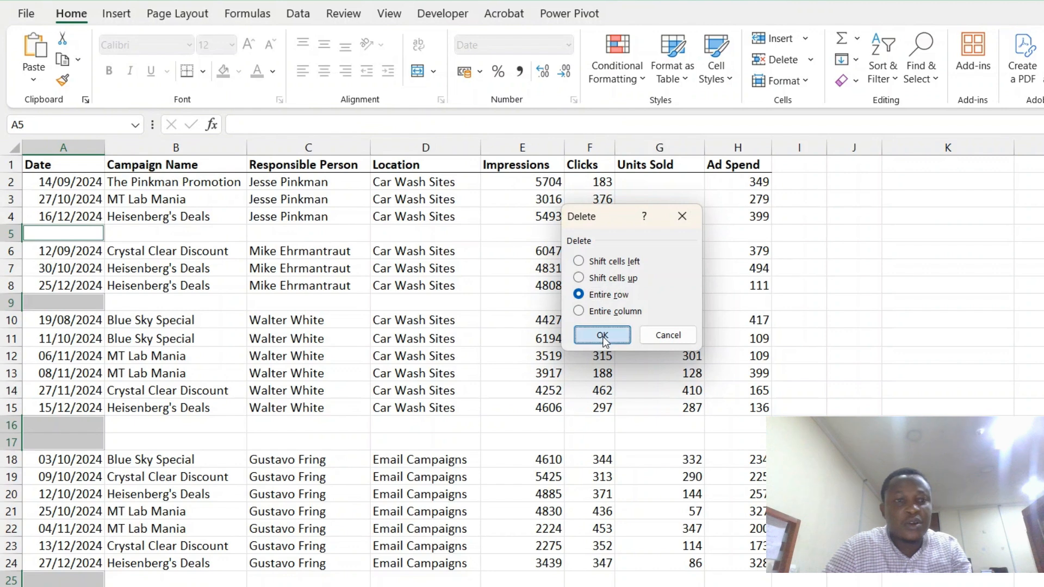
click(332, 371)
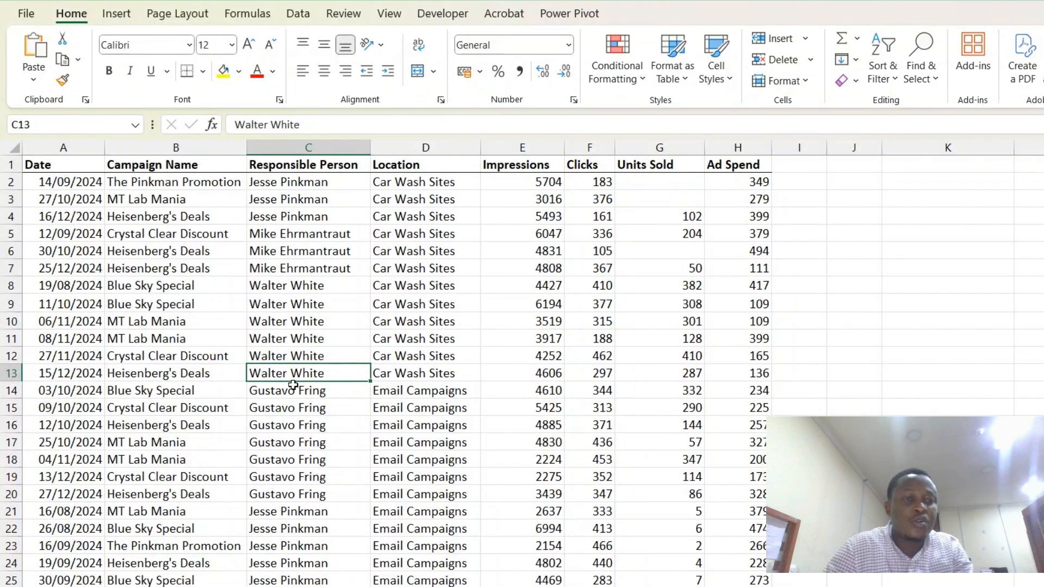
click(165, 342)
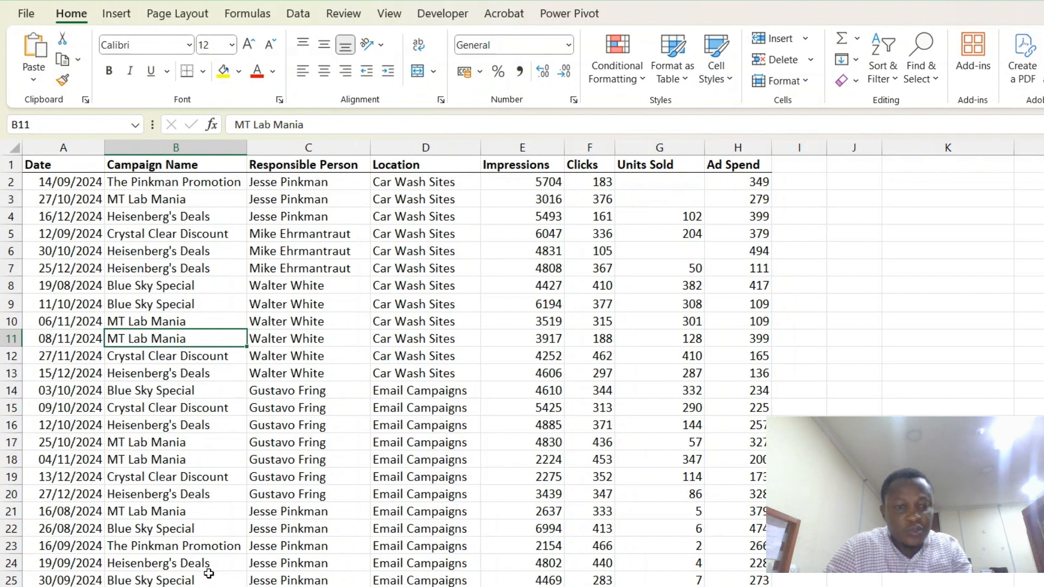
click(212, 464)
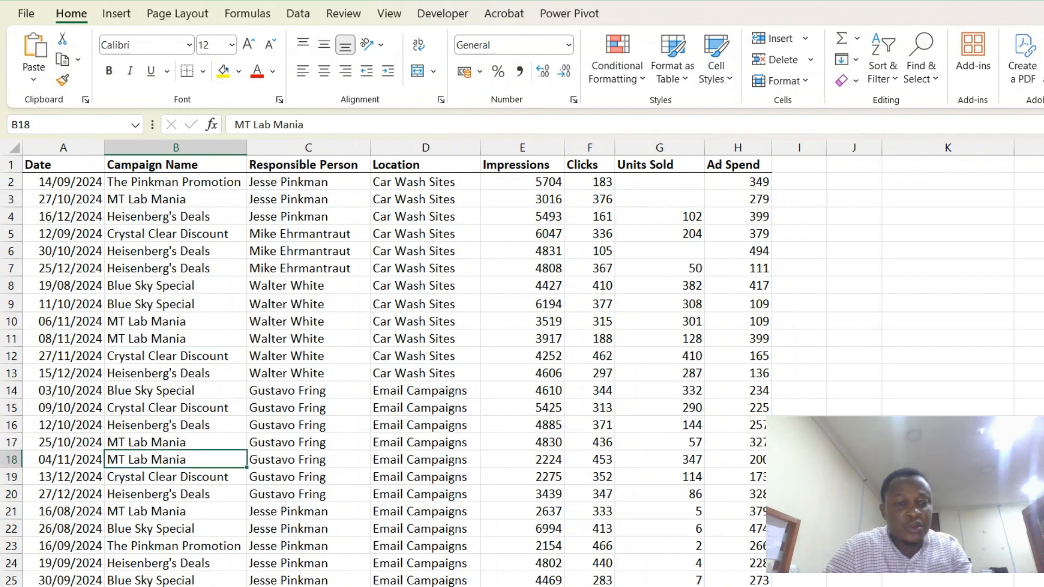
Switch to the next worksheet and check its Date column, including the empty date cell in row 3.
key(ctrl+Page_Down)
click(170, 338)
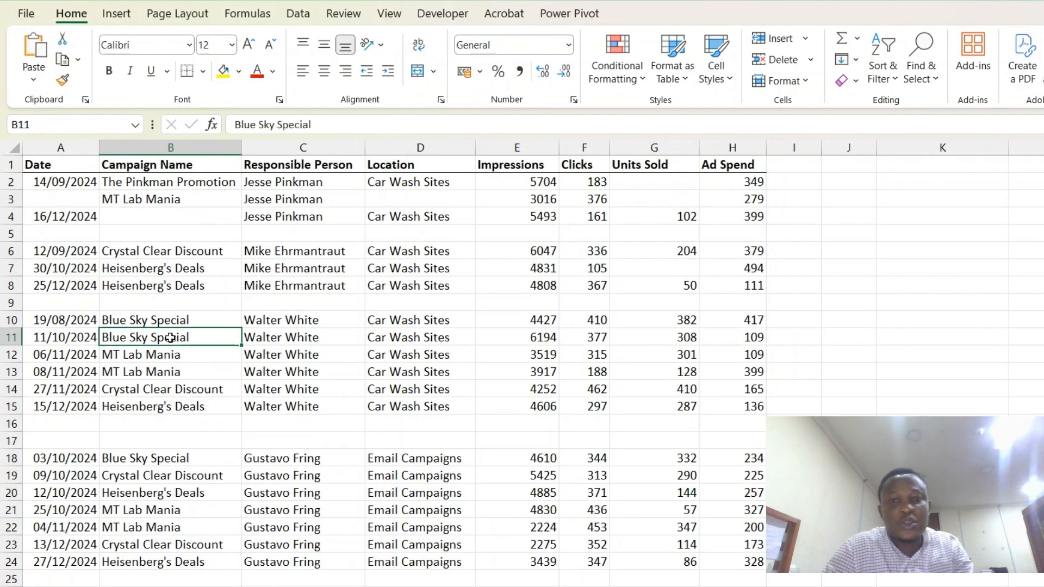
click(60, 143)
click(61, 198)
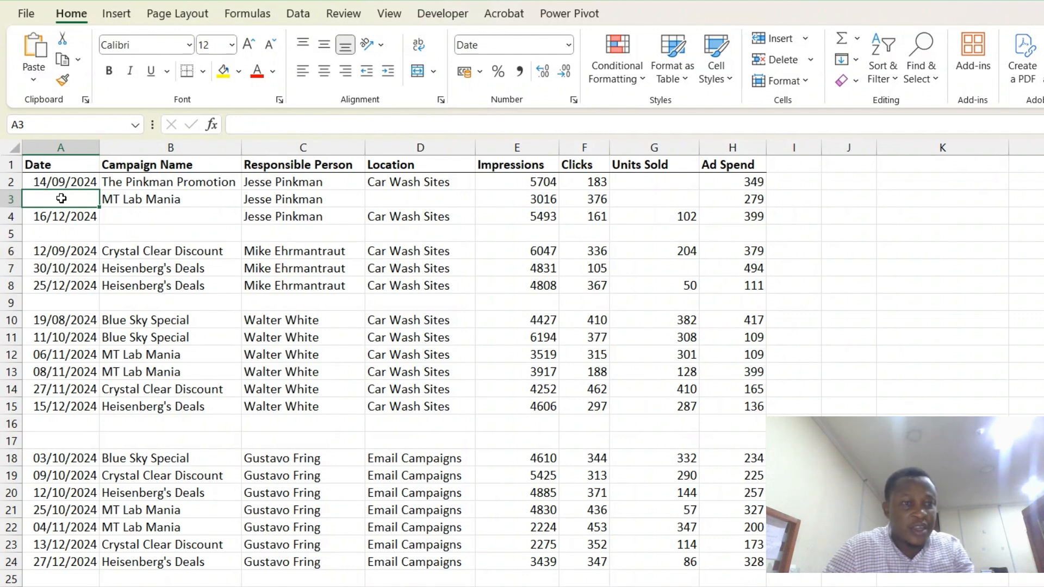
click(59, 250)
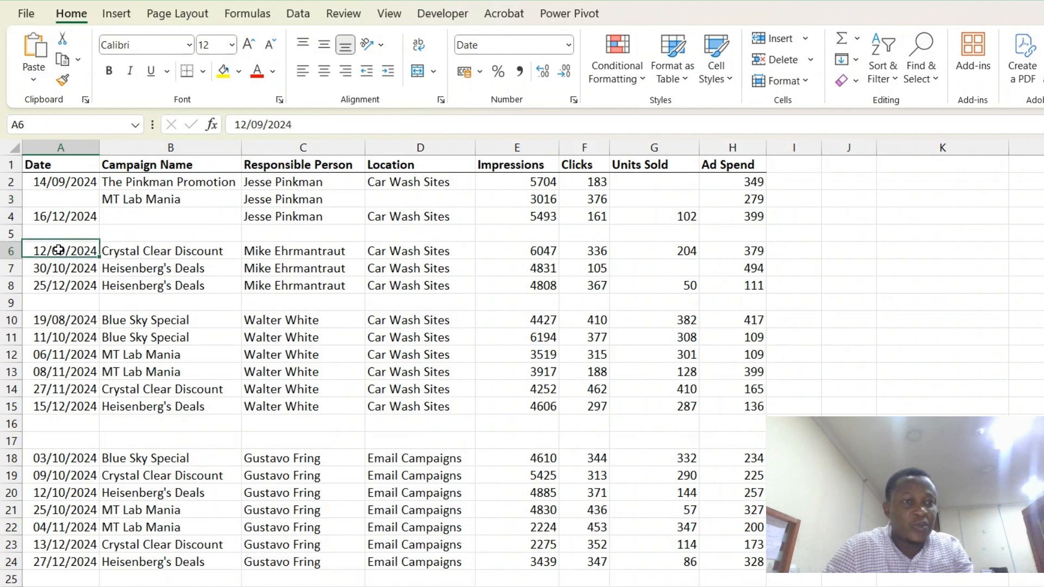
click(66, 147)
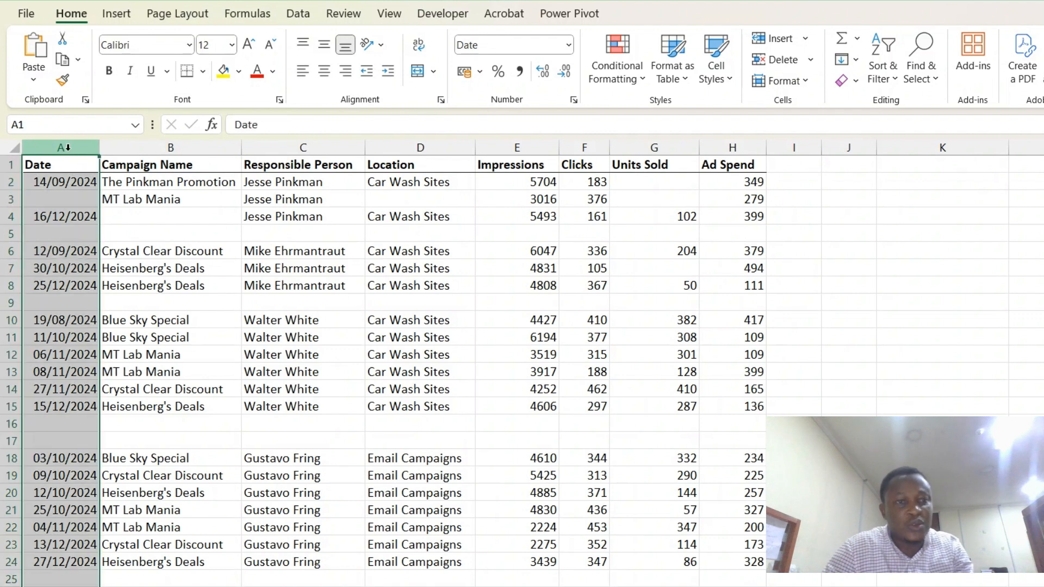
click(88, 256)
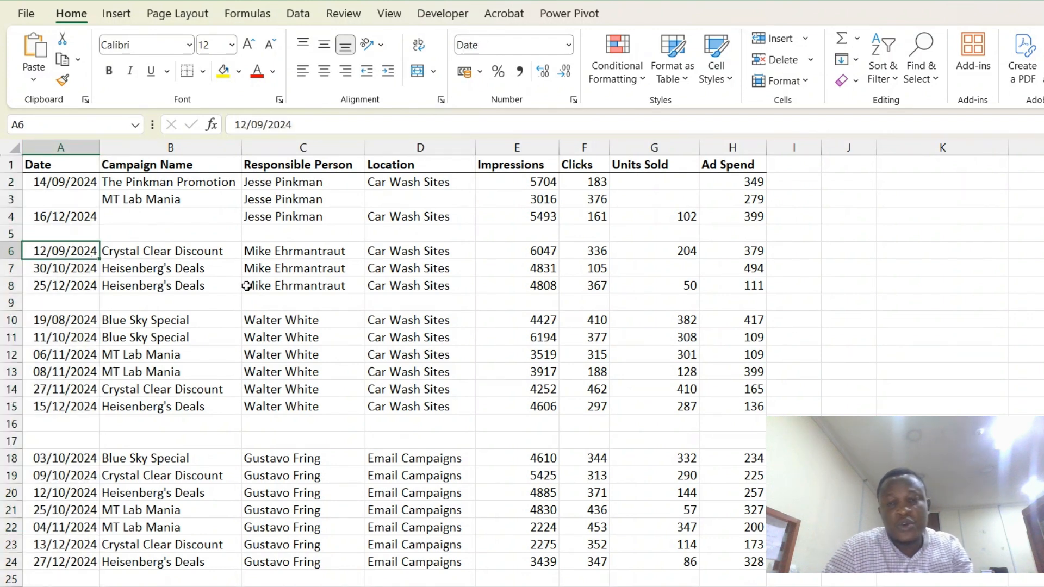
Widen column I slightly and enter the header Helper in cell I1.
drag(821, 147, 836, 142)
click(806, 163)
text(Helper col)
key(BackSpace)
key(BackSpace)
key(BackSpace)
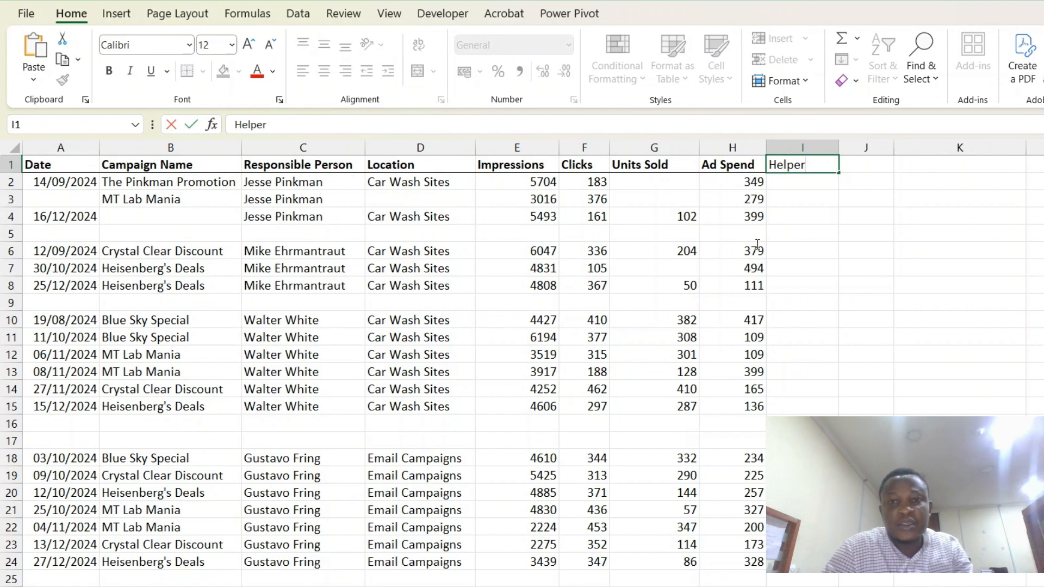
click(742, 265)
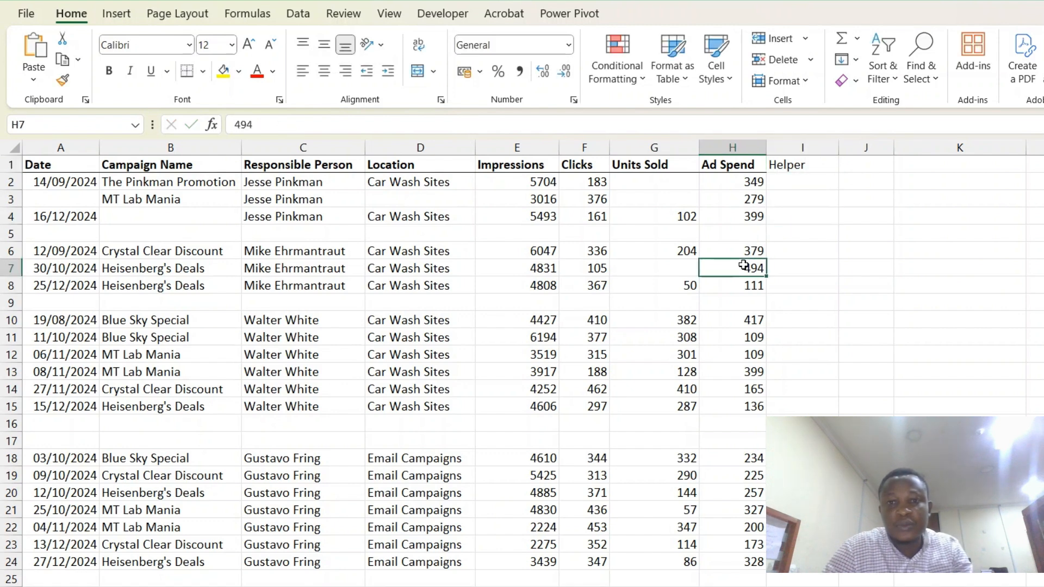
Enter =COUNTA(A2:H2) in cell I2 to count the filled cells across the first record.
click(786, 179)
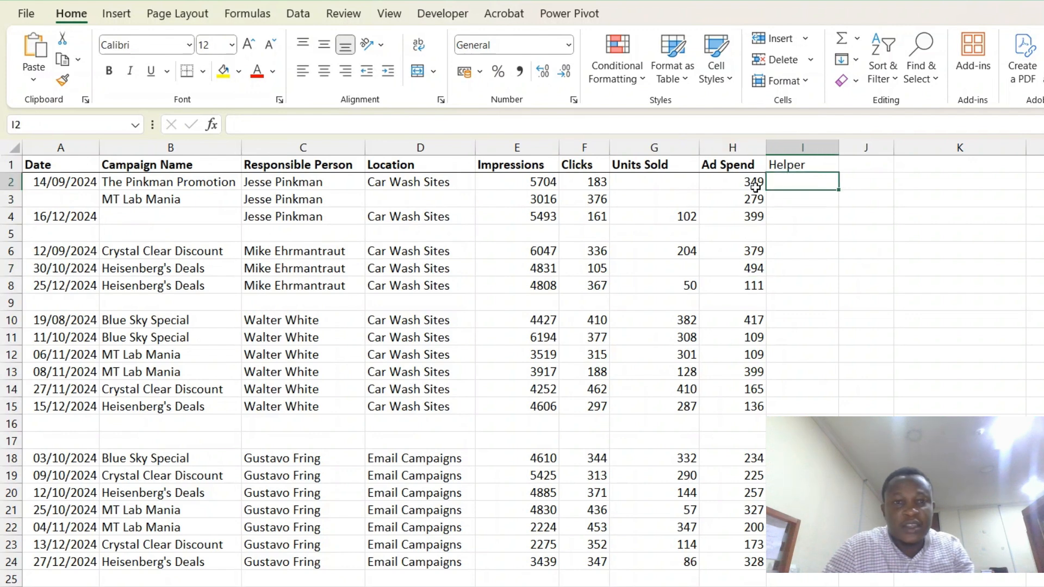
drag(64, 183, 765, 184)
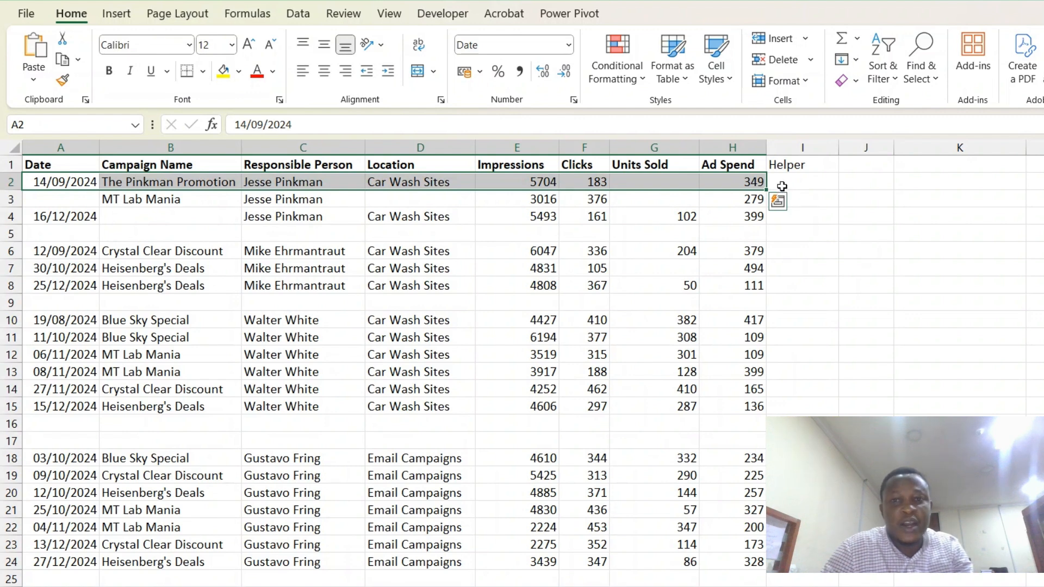
click(758, 231)
click(800, 183)
text(=)
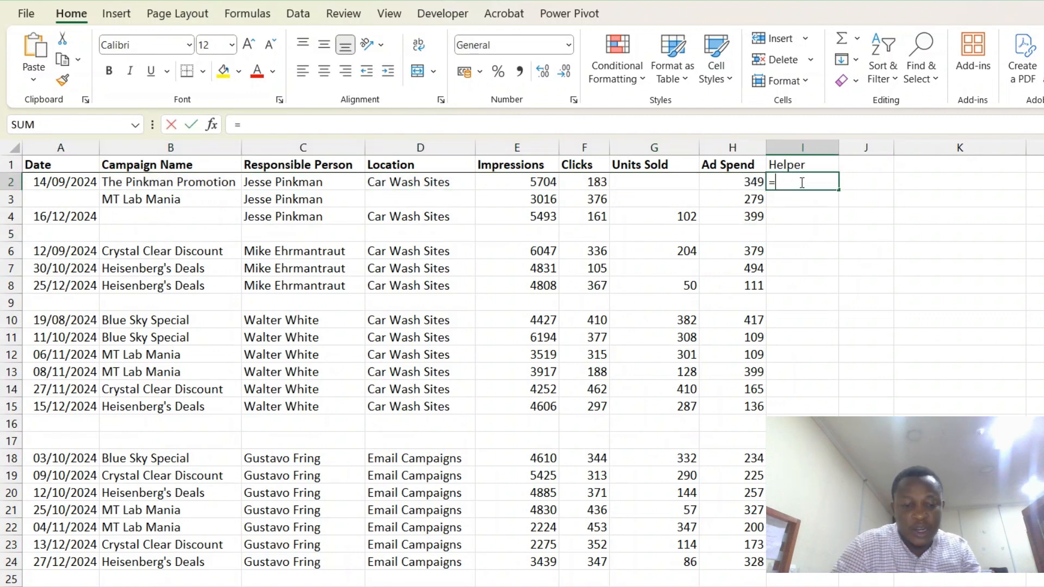
text(counts)
key(BackSpace)
text(a)
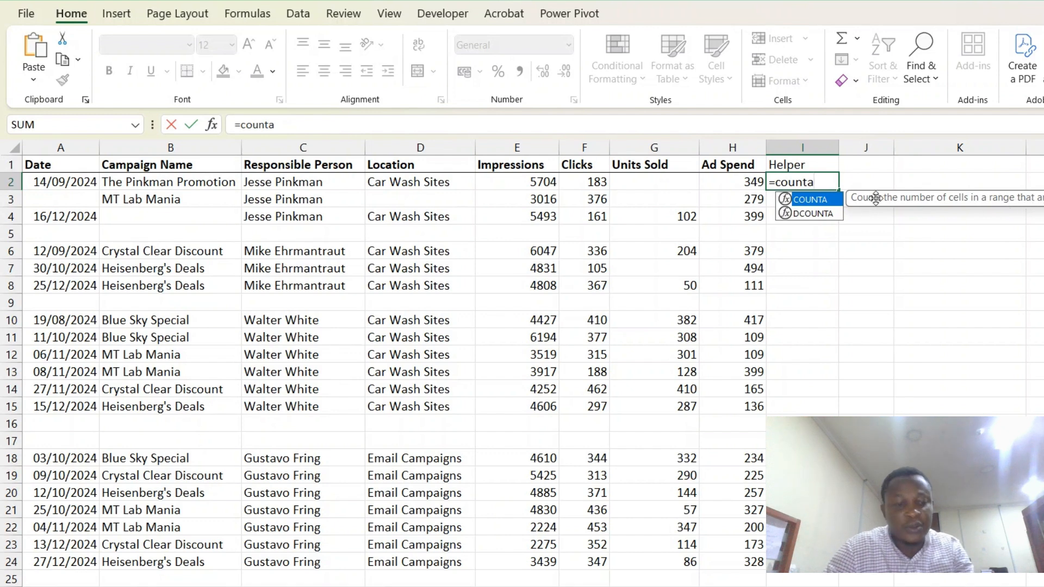
key(Tab)
drag(748, 178, 76, 188)
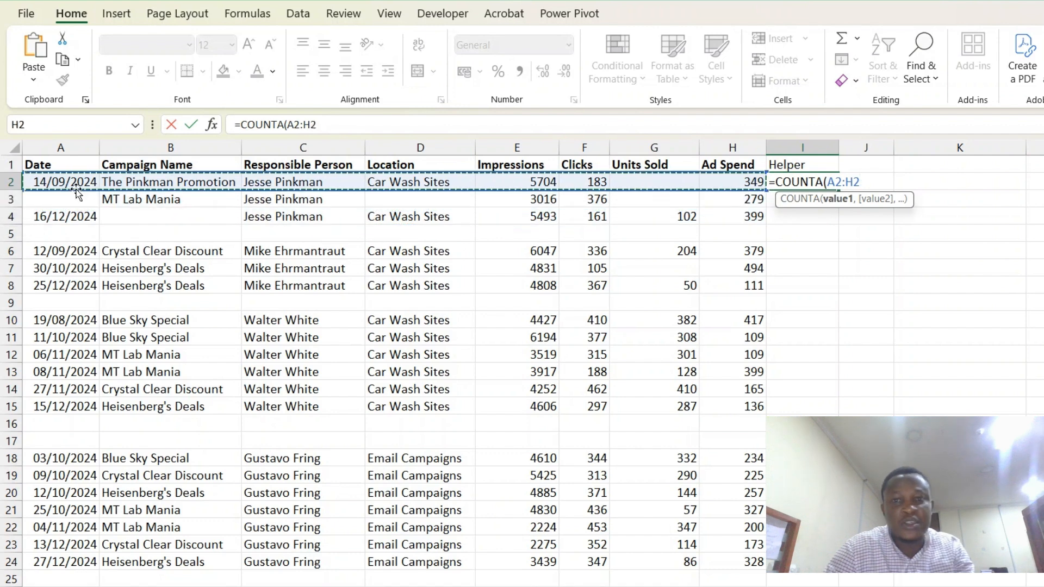
key(Return)
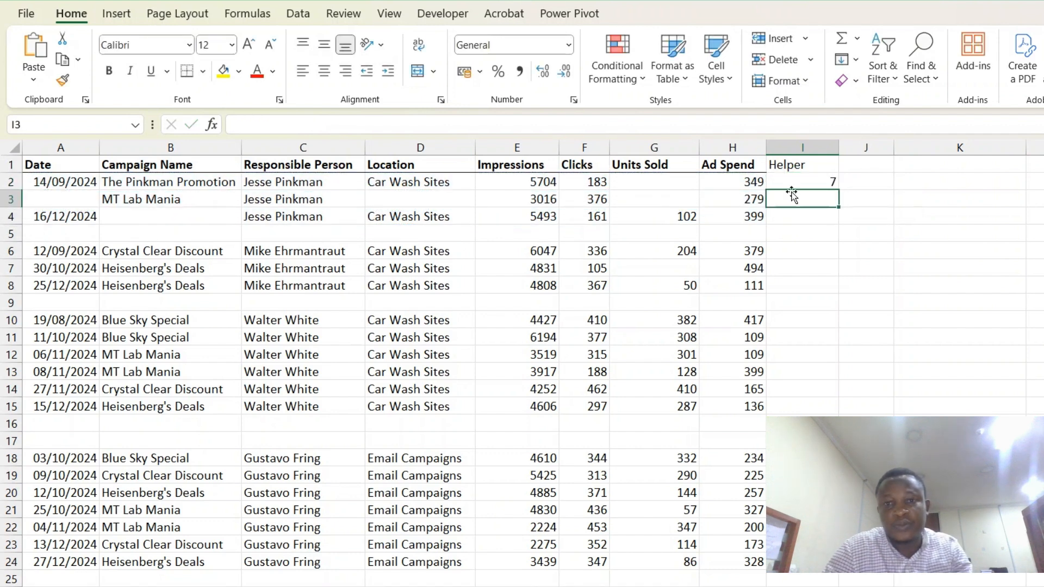
Fill the COUNTA formula from I2 down the Helper column for all remaining table rows.
click(800, 181)
drag(840, 190, 837, 430)
click(784, 337)
scroll(784, 346, up, 20)
scroll(785, 342, up, 20)
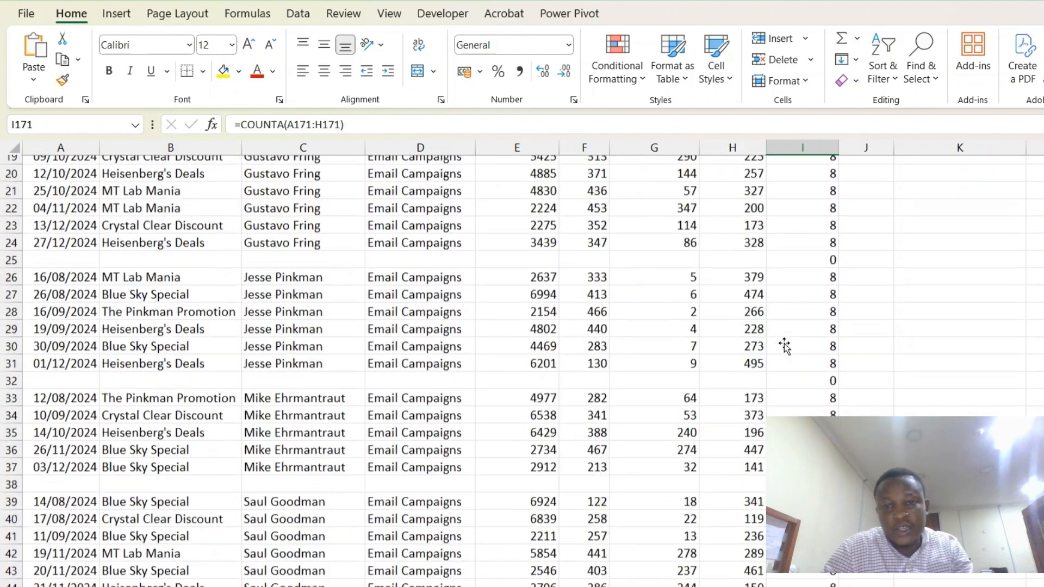
click(793, 316)
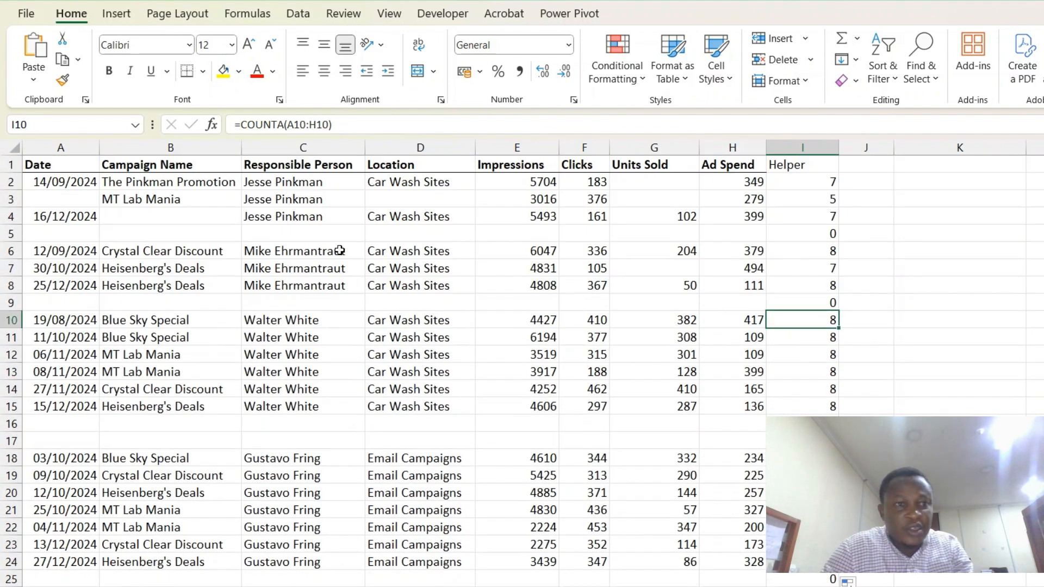
Compare the Helper counts of the partly filled rows 3 and 4 with those of blank rows 5, 9 and 17.
drag(51, 204, 505, 166)
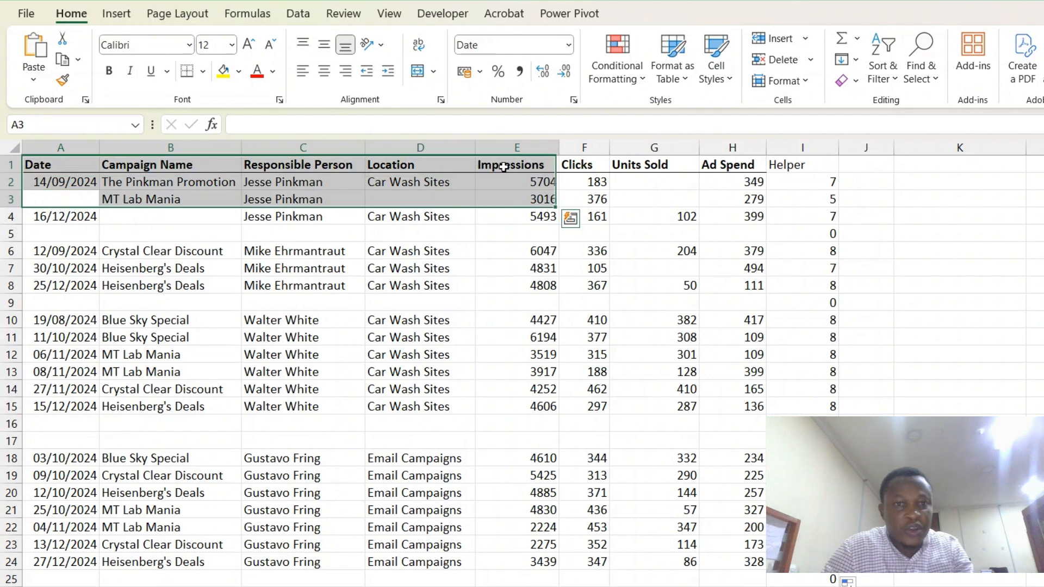
click(770, 199)
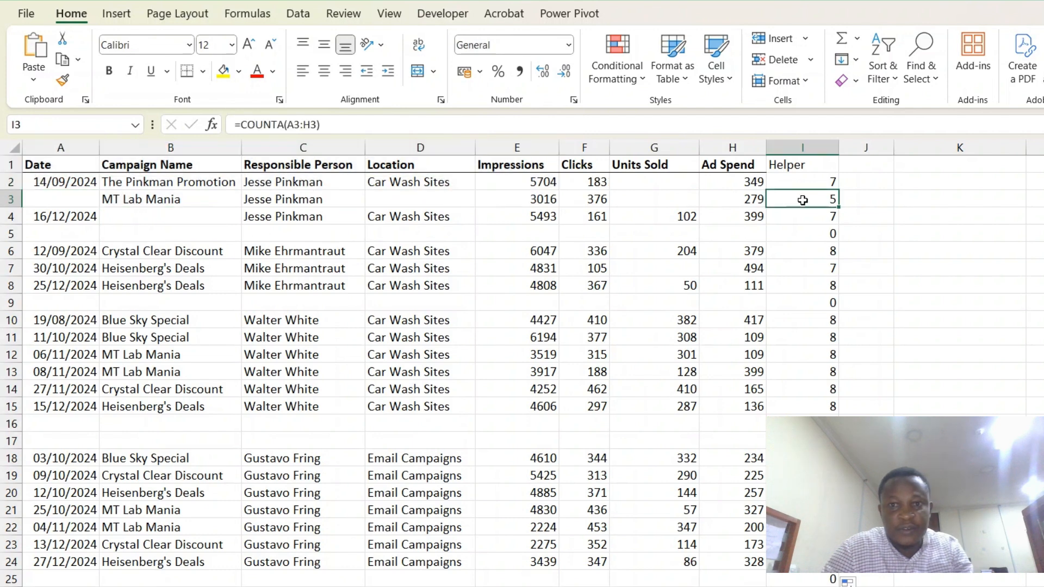
click(750, 199)
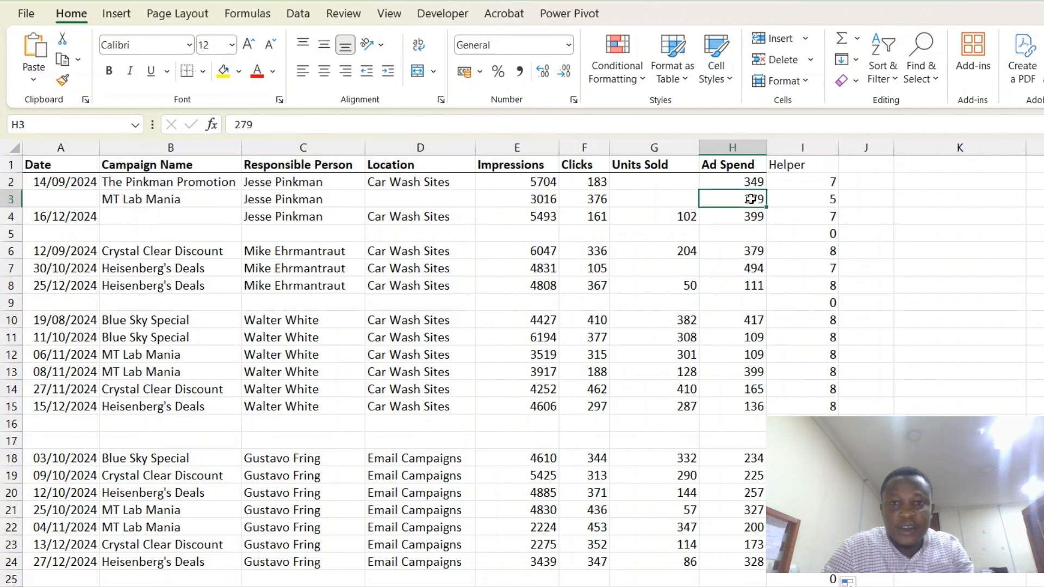
click(593, 199)
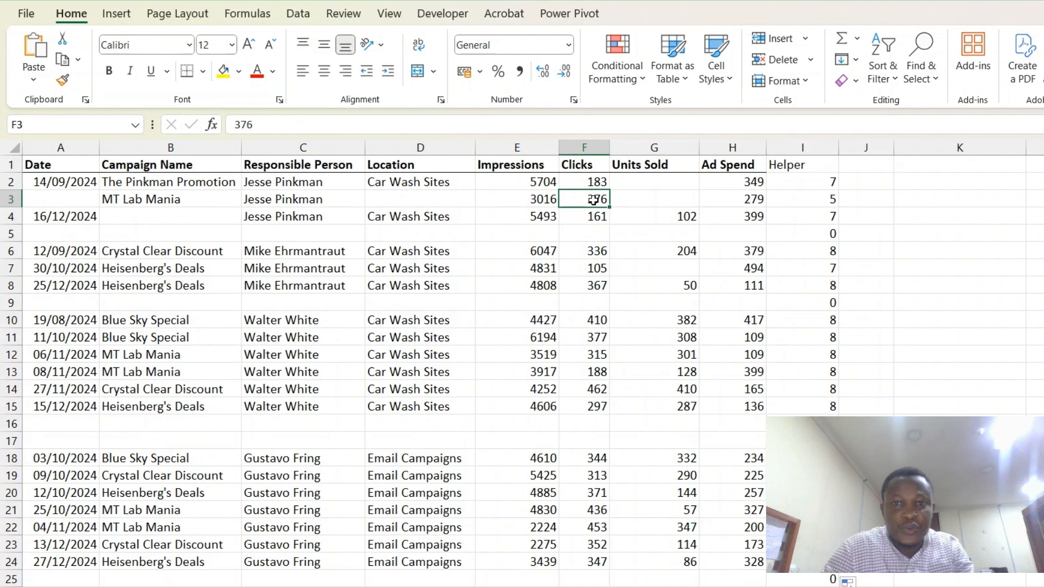
click(812, 215)
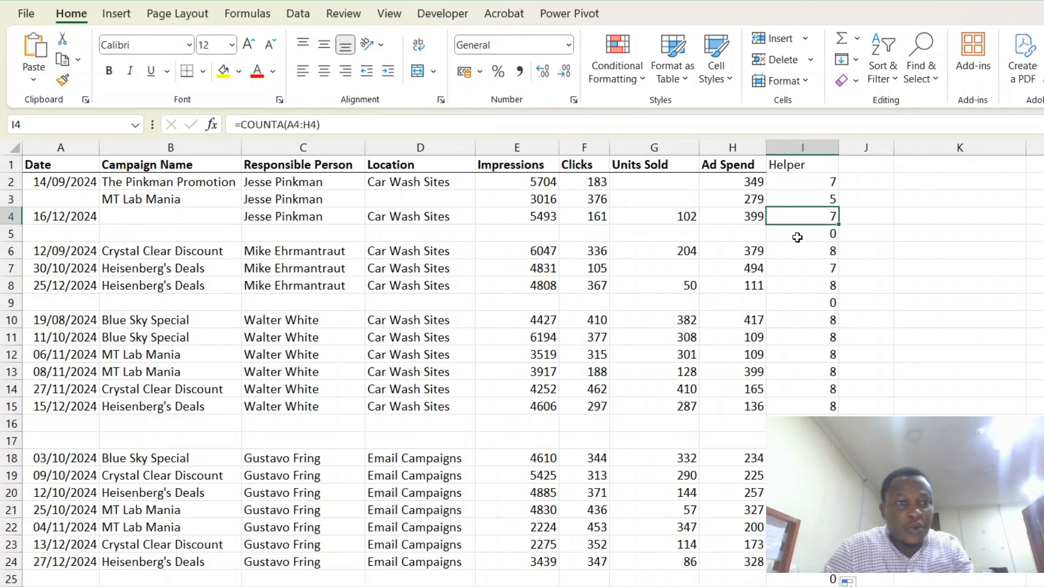
click(797, 238)
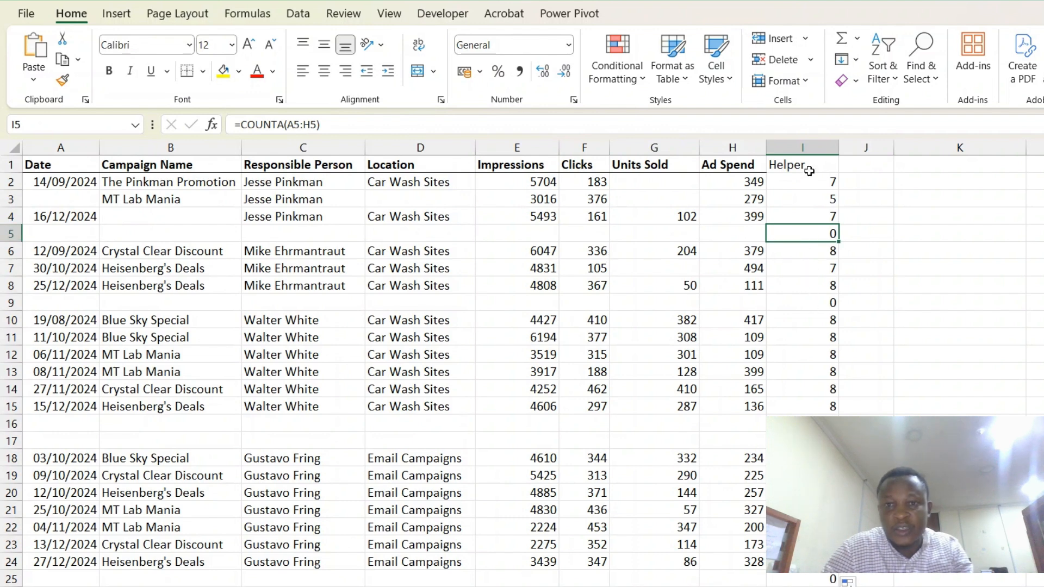
click(806, 304)
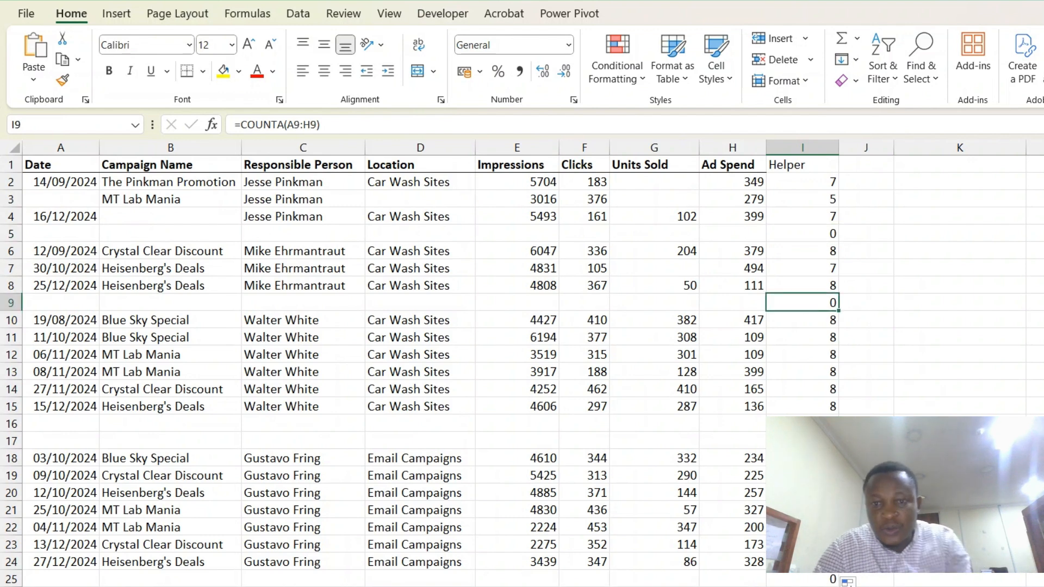
click(805, 425)
drag(804, 440, 804, 492)
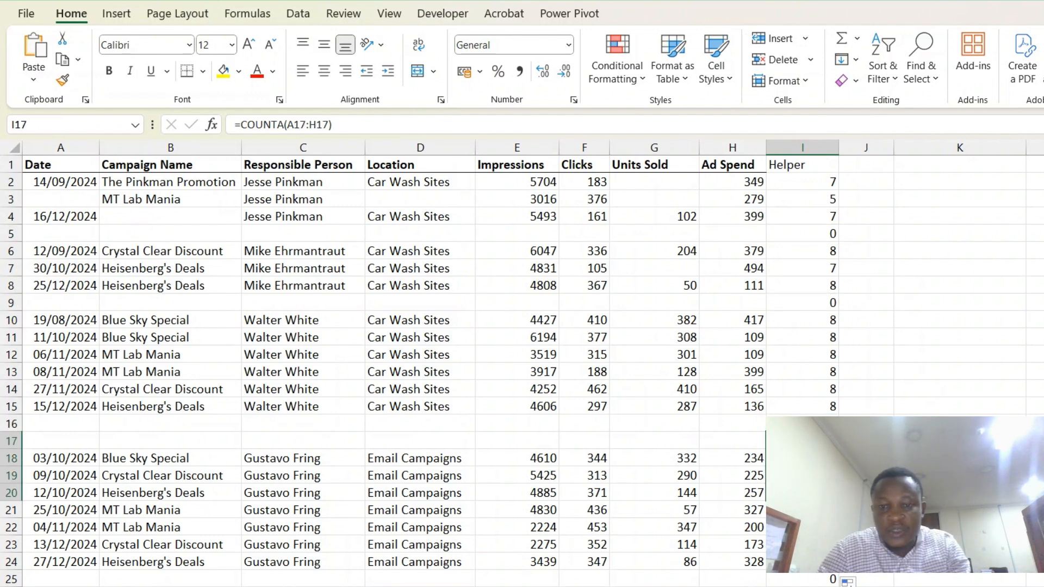
scroll(819, 356, down, 5)
click(819, 356)
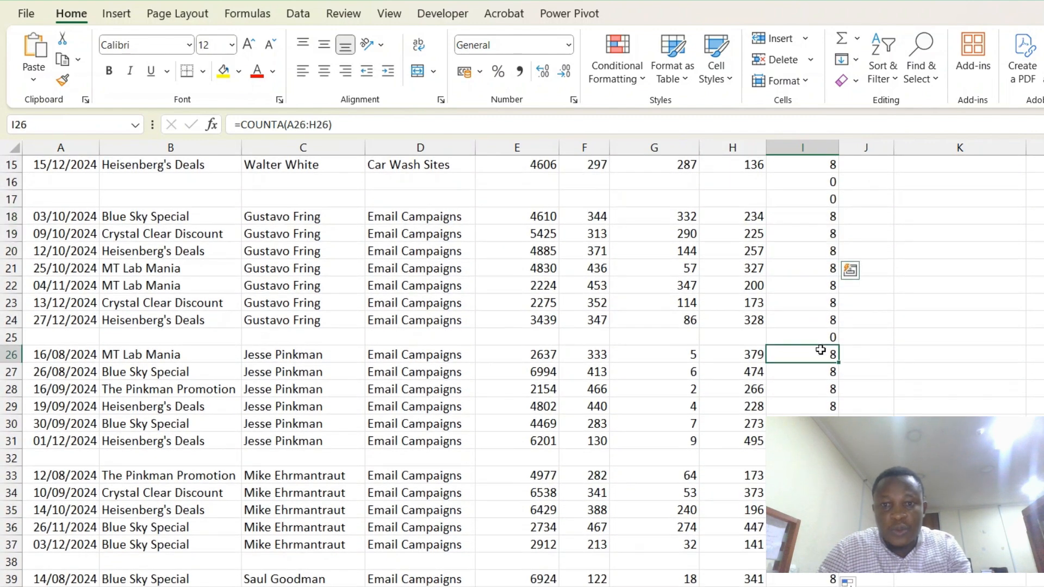
Add filters to the table headers and filter the Helper column to show only rows with a count of 0.
scroll(794, 305, up, 5)
click(791, 272)
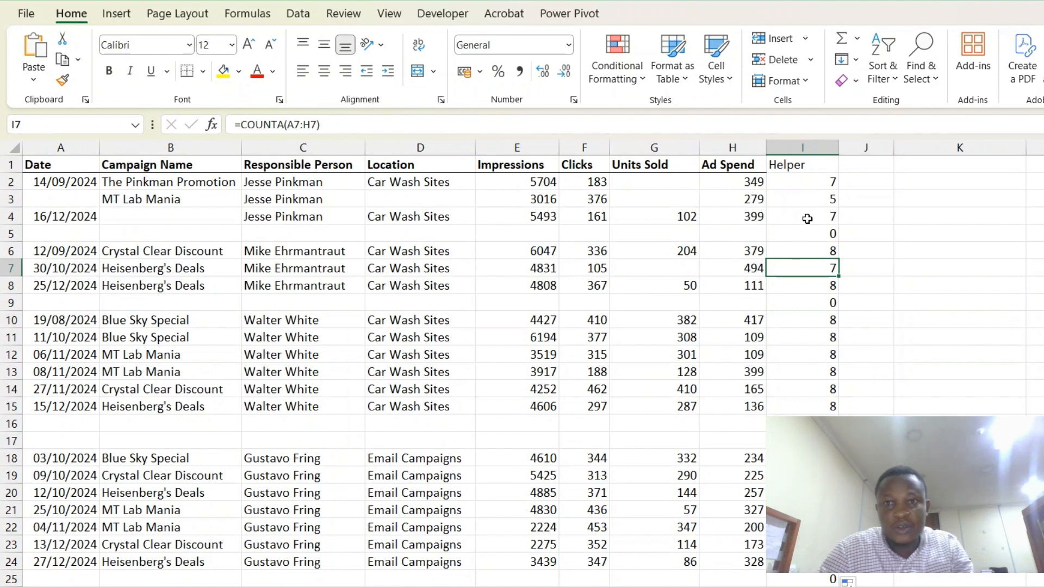
click(882, 80)
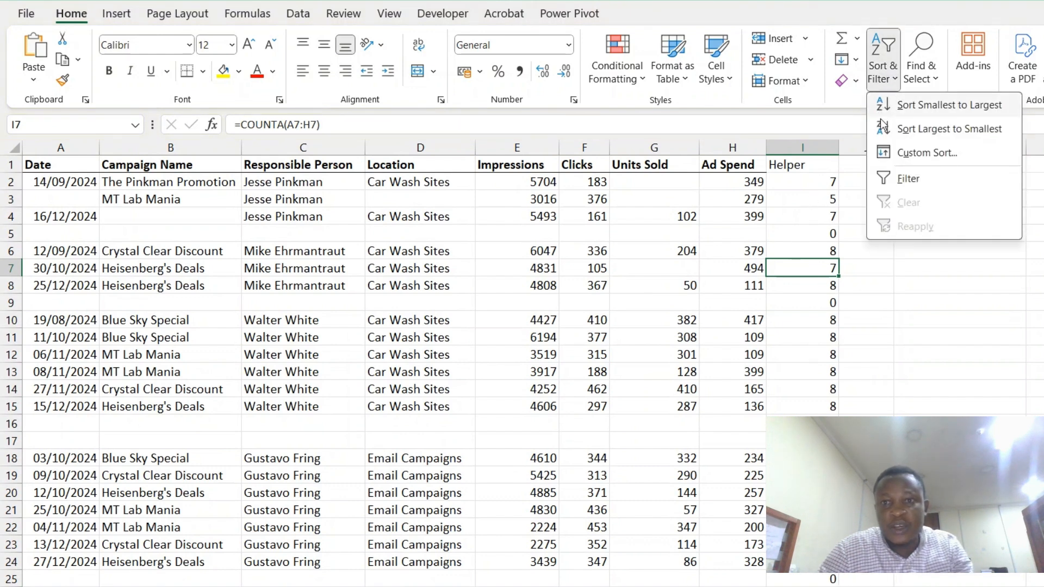
click(900, 179)
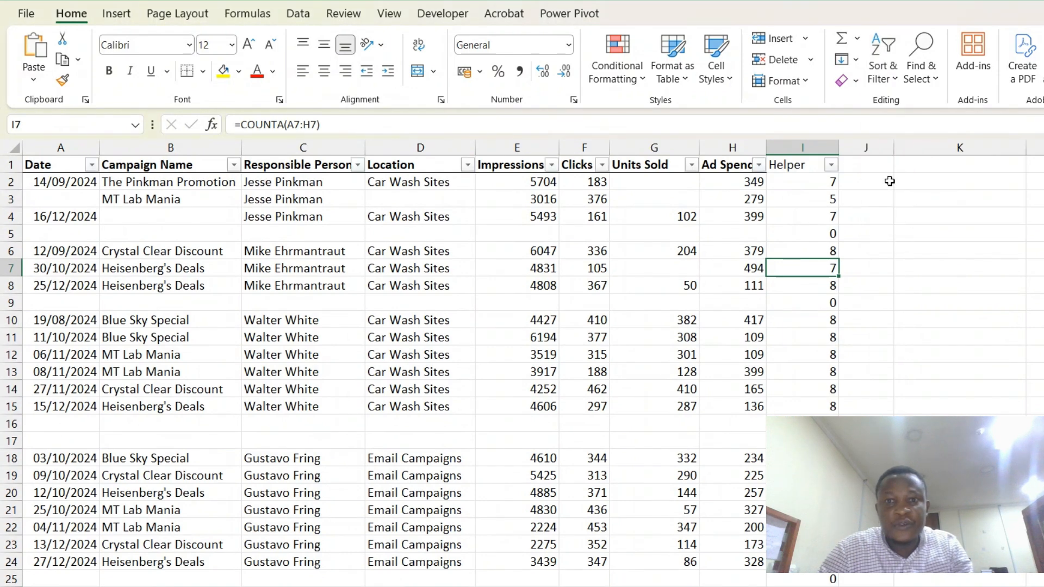
click(831, 165)
click(661, 380)
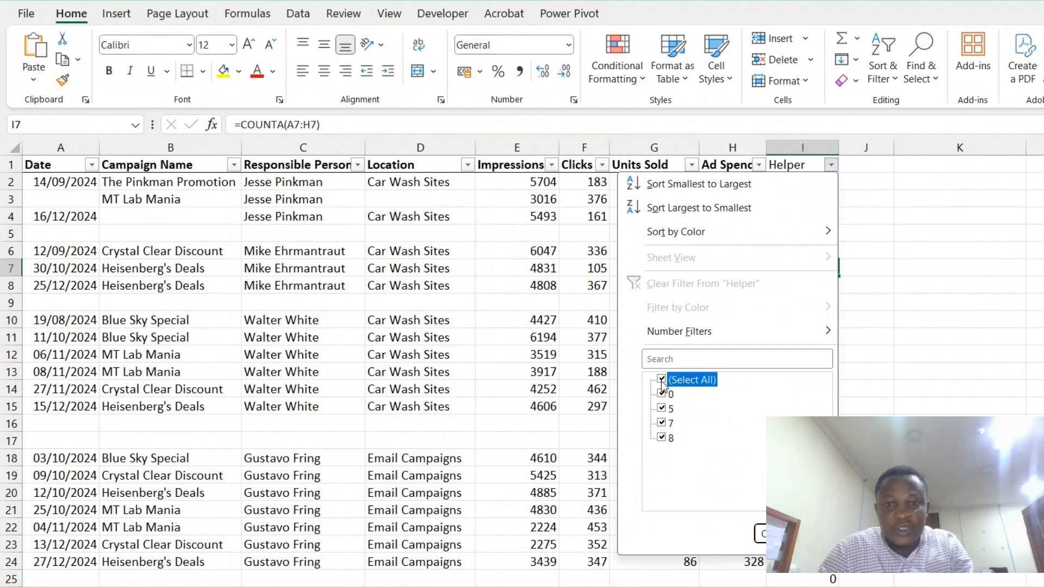
click(662, 394)
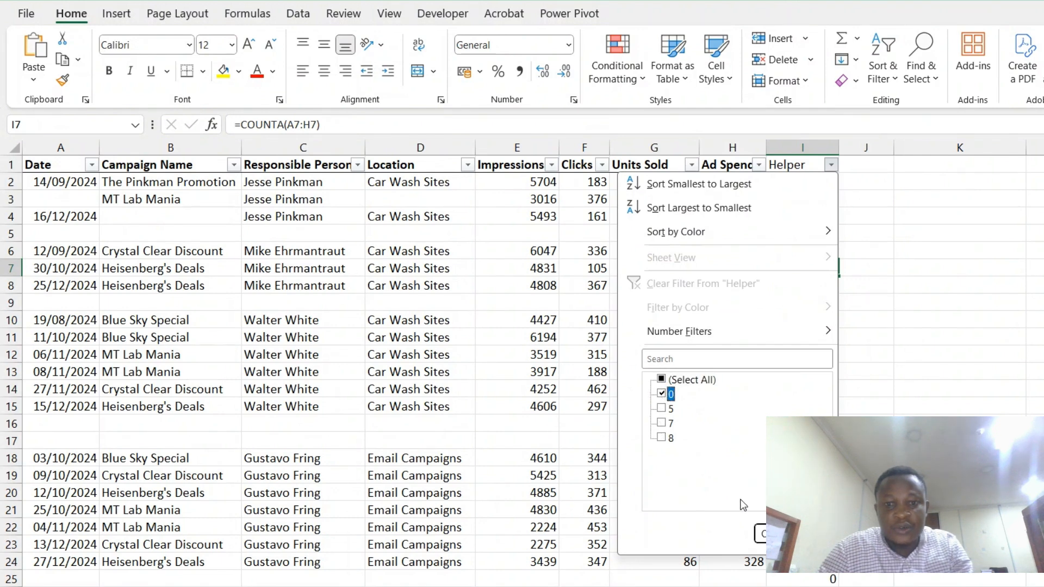
click(775, 534)
Delete all the filtered sheet rows whose Helper count is 0, from row 5 down to row 173.
click(745, 304)
scroll(744, 302, down, 1)
scroll(783, 228, up, 1)
drag(811, 180, 811, 568)
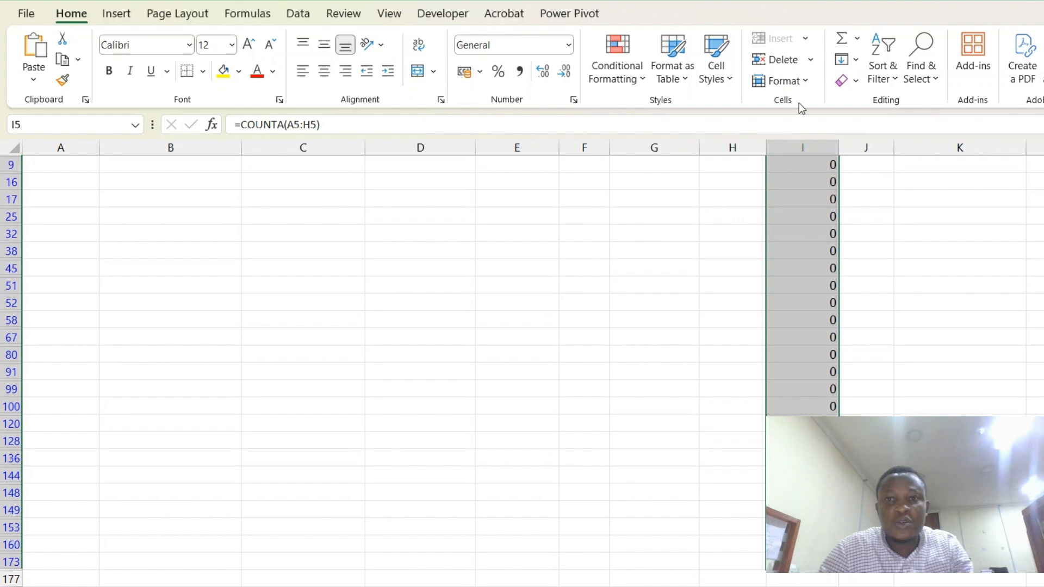
click(810, 60)
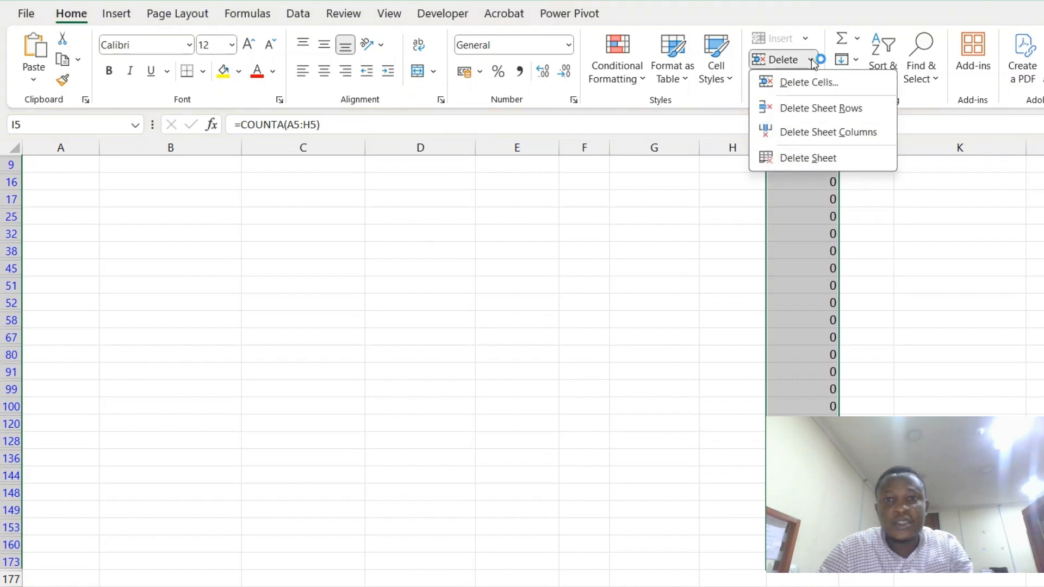
click(791, 108)
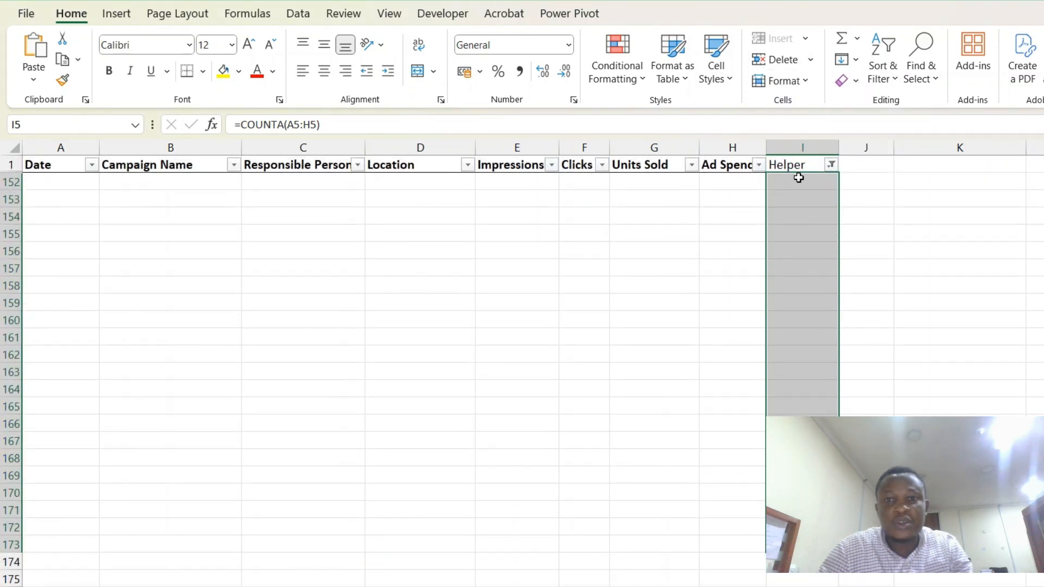
Remove the filter from the table and check the remaining records for blank rows down to the end.
click(799, 178)
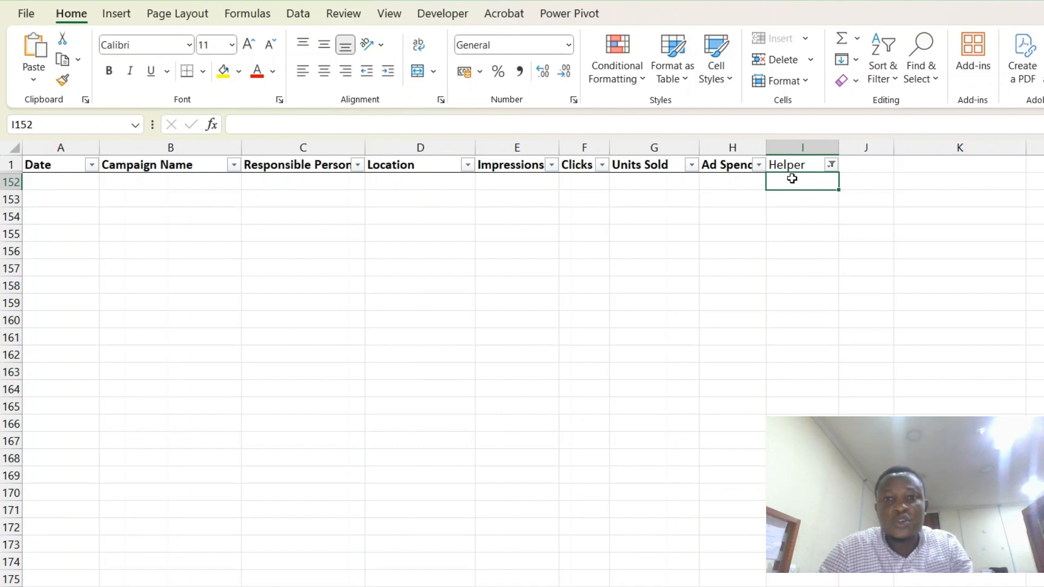
scroll(777, 218, up, 3)
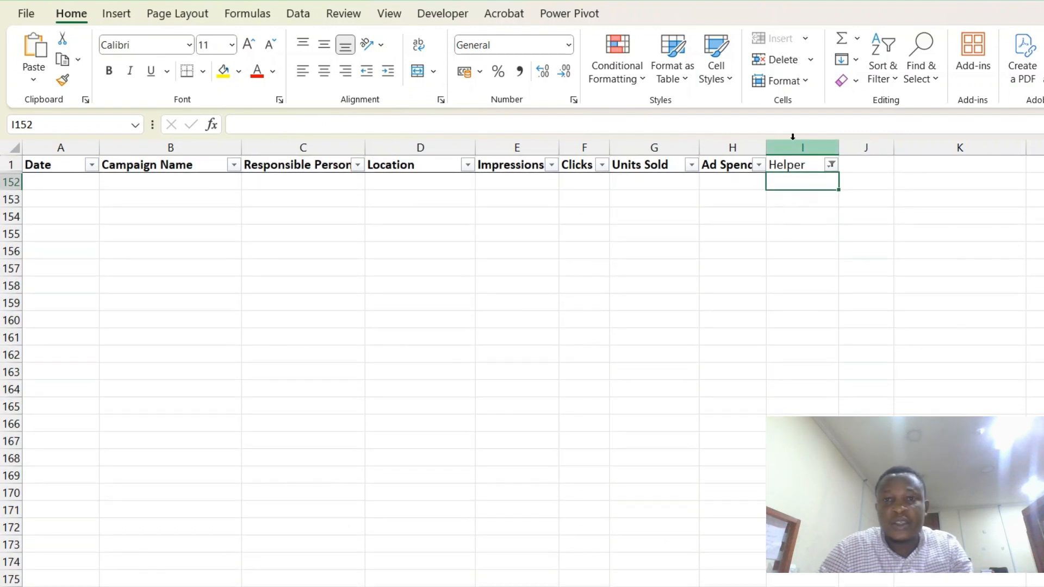
click(876, 77)
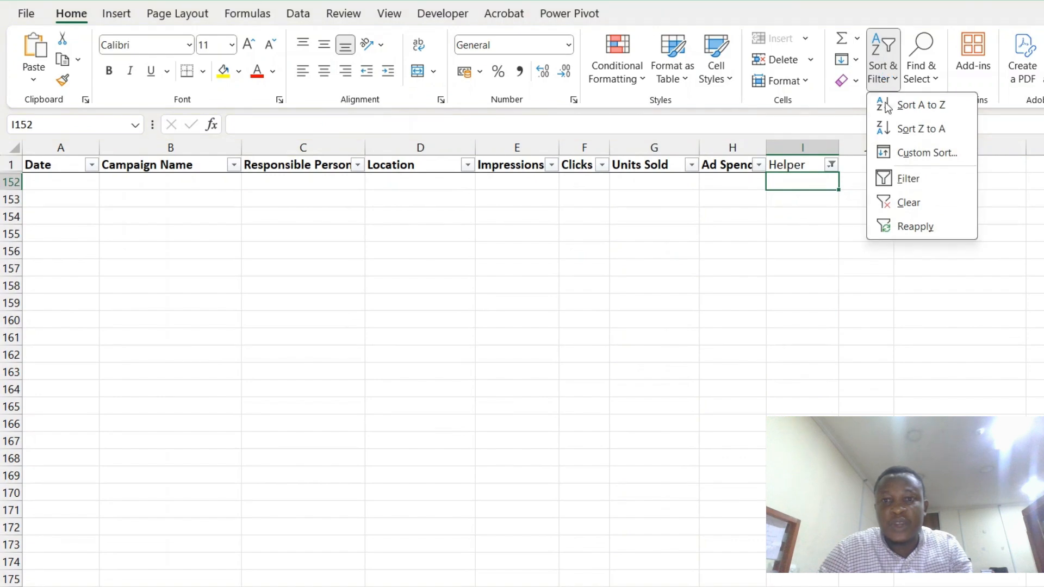
click(899, 181)
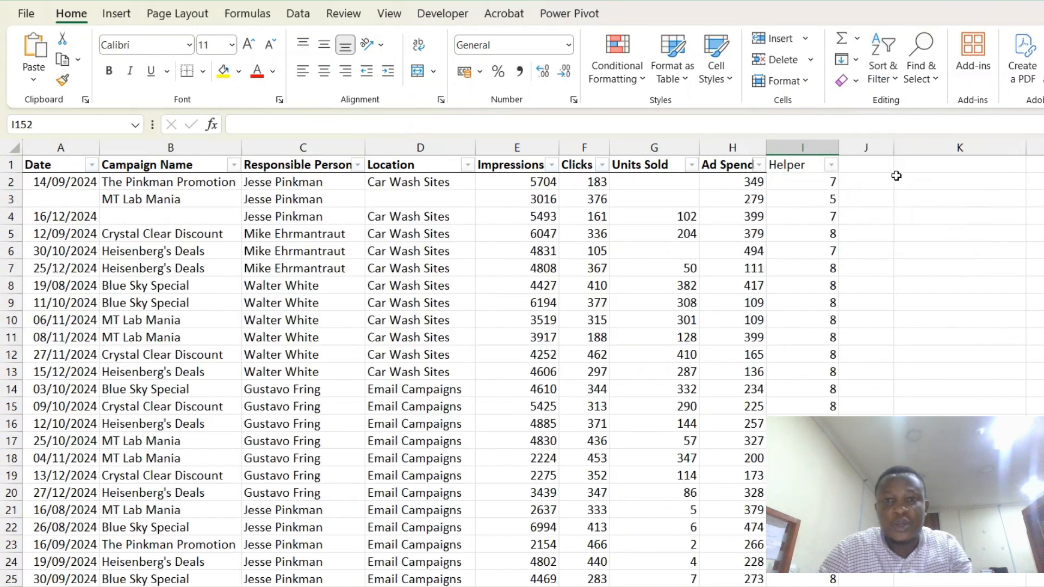
click(712, 308)
click(563, 385)
scroll(564, 385, down, 20)
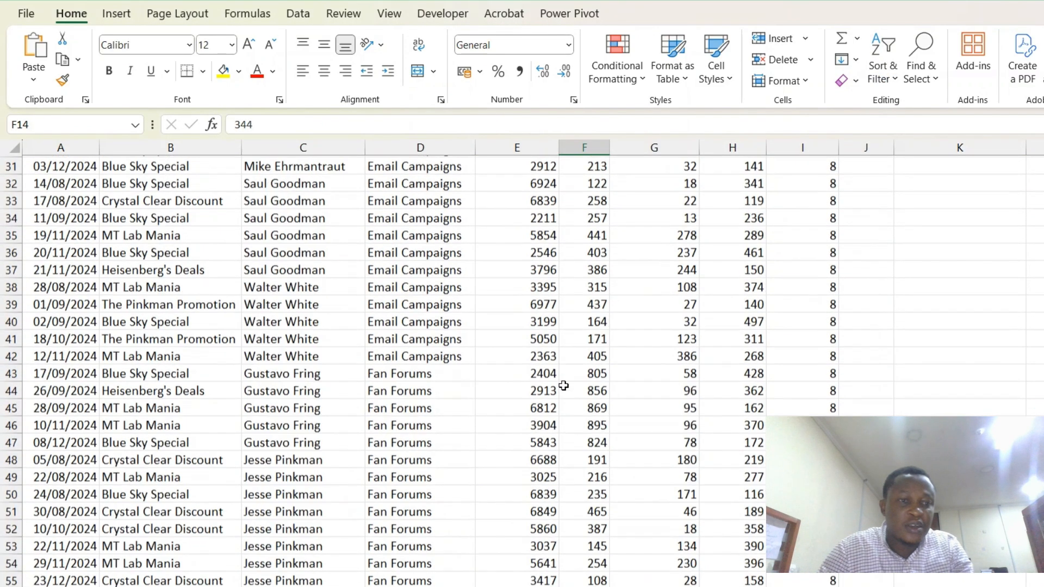
scroll(563, 385, up, 20)
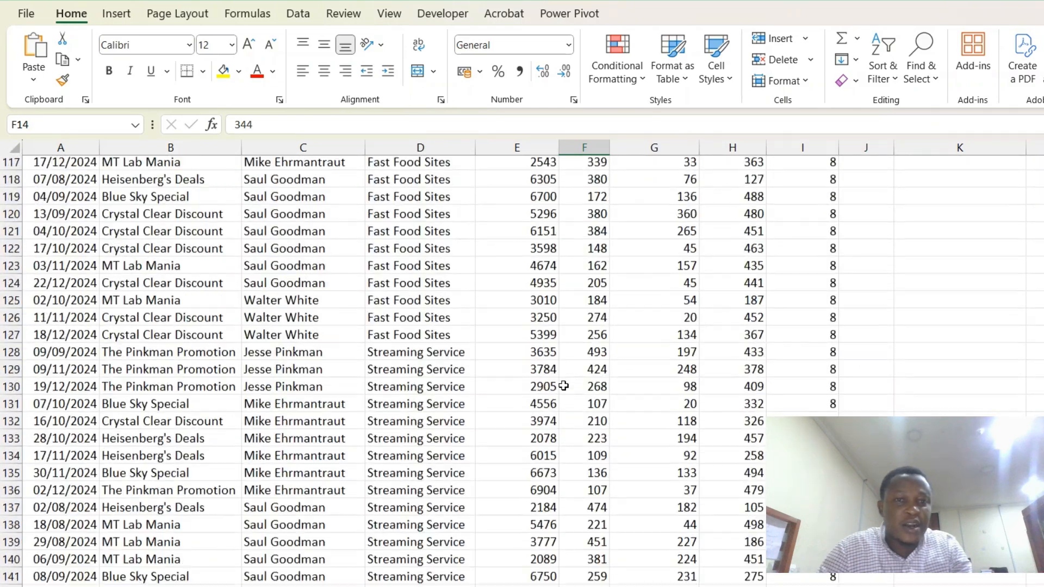
scroll(564, 385, up, 2)
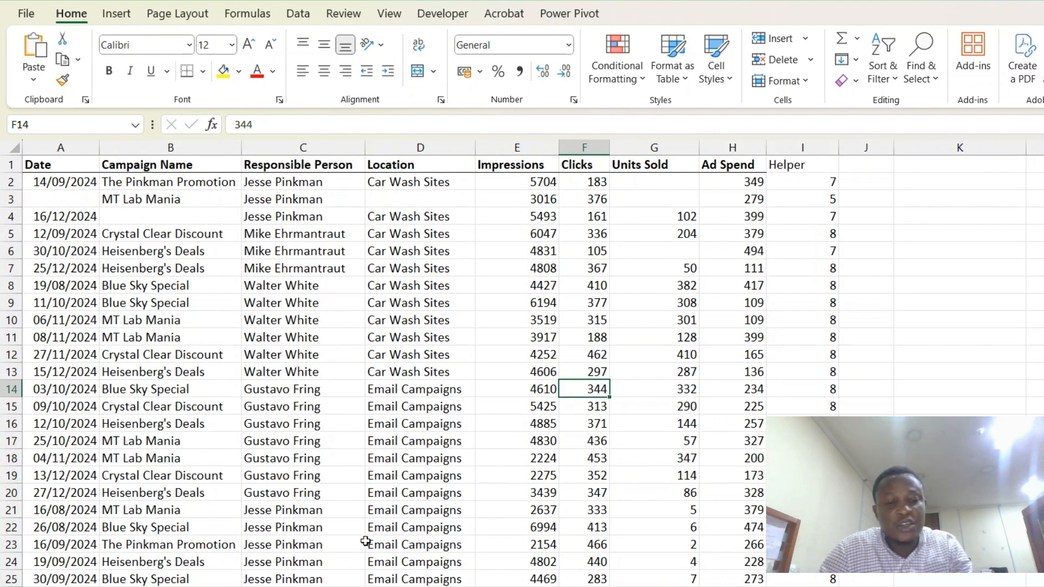
Delete the sheet holding the units sold PivotTable and return to the start of the campaign table with blank rows.
click(283, 586)
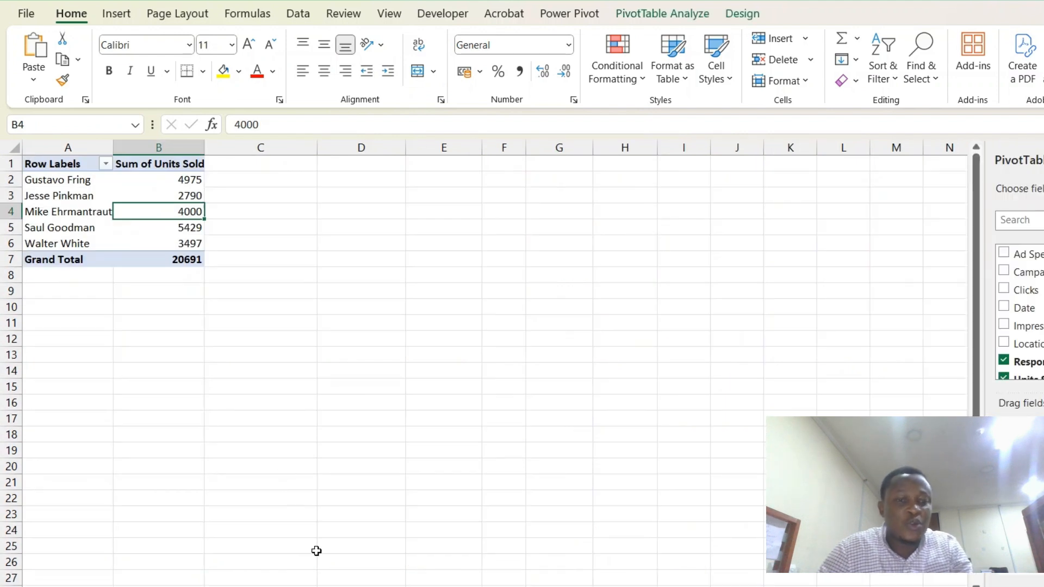
right_click(365, 586)
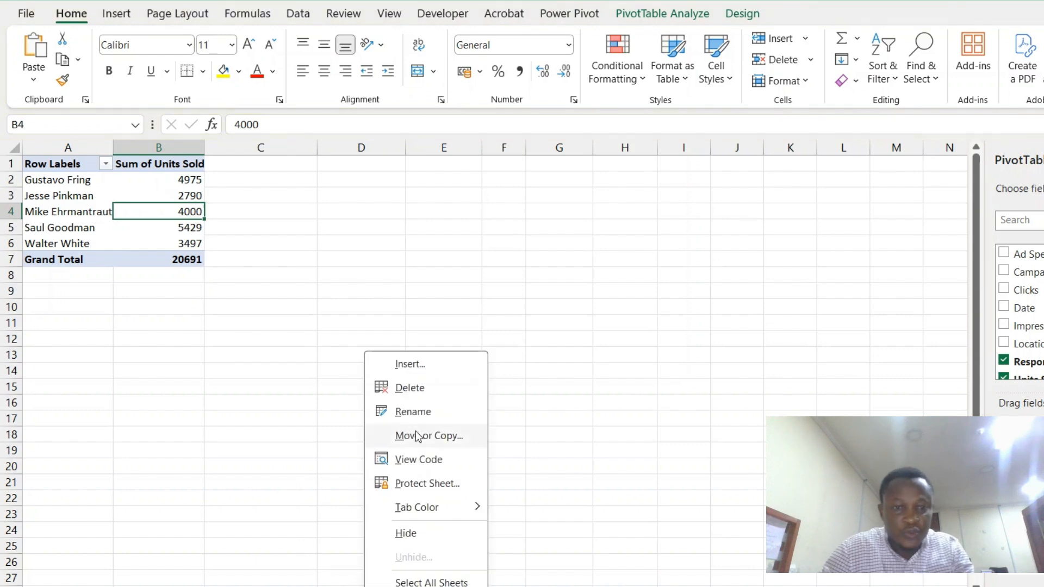
click(409, 388)
click(612, 353)
scroll(373, 308, up, 9)
scroll(373, 308, up, 20)
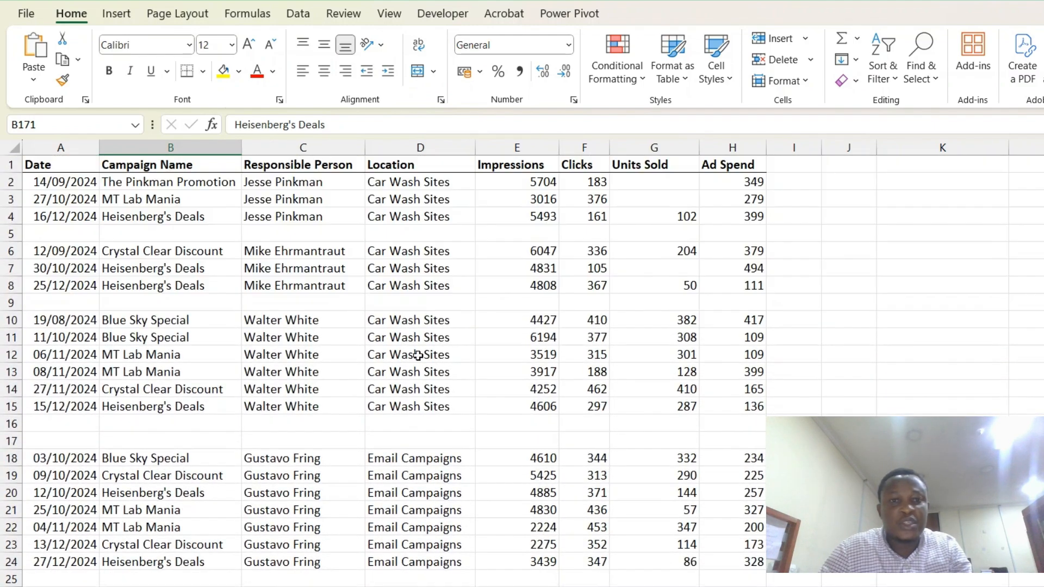
Define the name Mydata for the whole campaign table, A1:H176, including its headers and blank rows.
click(409, 385)
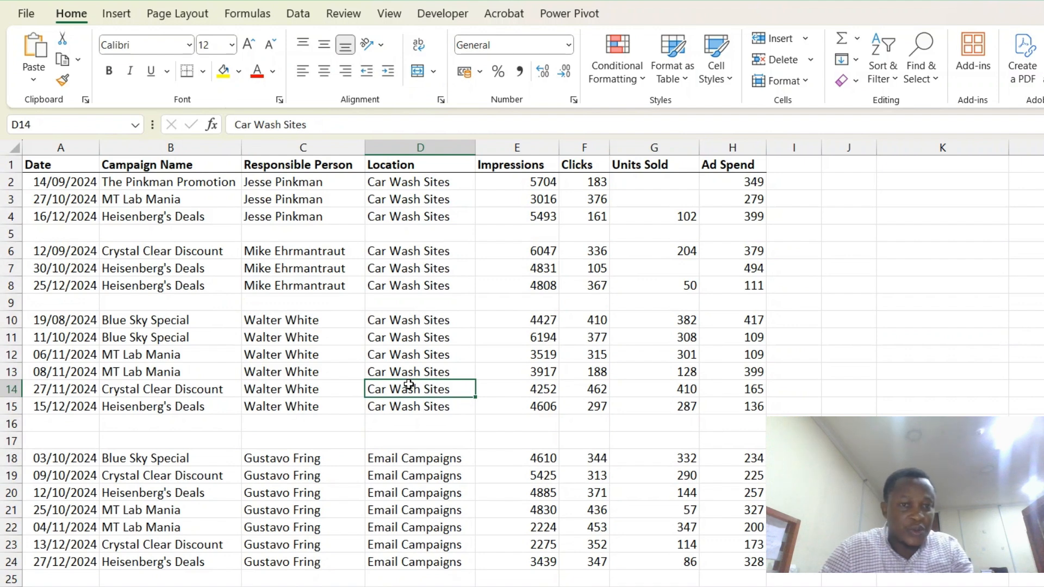
click(78, 169)
key(shift+Right)
key(shift+Right)
key(shift+Right)
key(shift+Right)
key(shift+Right)
key(shift+Right)
key(shift+Right)
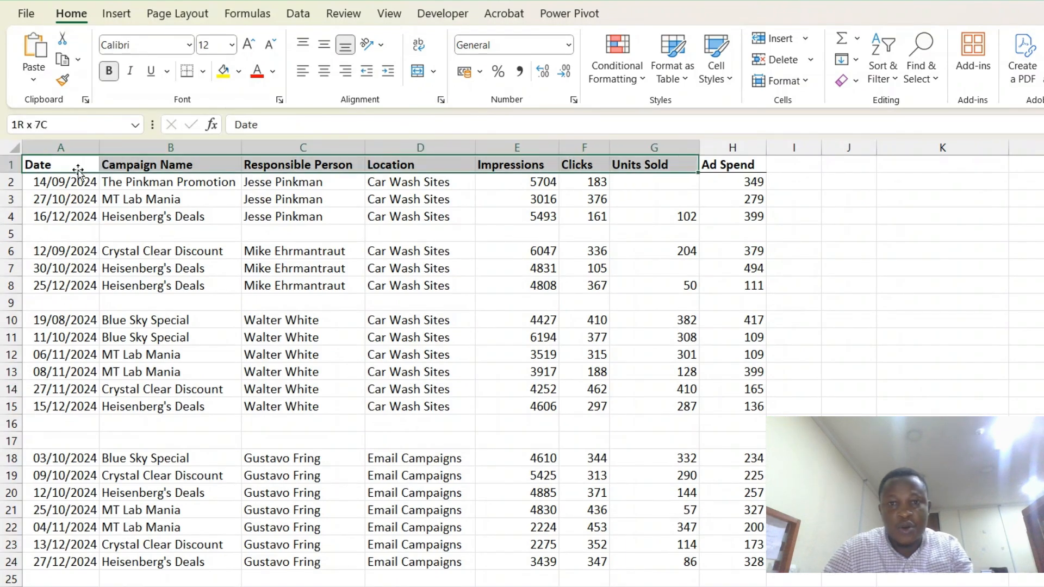
key(shift+Page_Down)
key(shift+Page_Down)
key(shift+Page_Down)
key(shift+Page_Down)
key(shift+Page_Down)
key(shift+Page_Down)
key(shift+Page_Down)
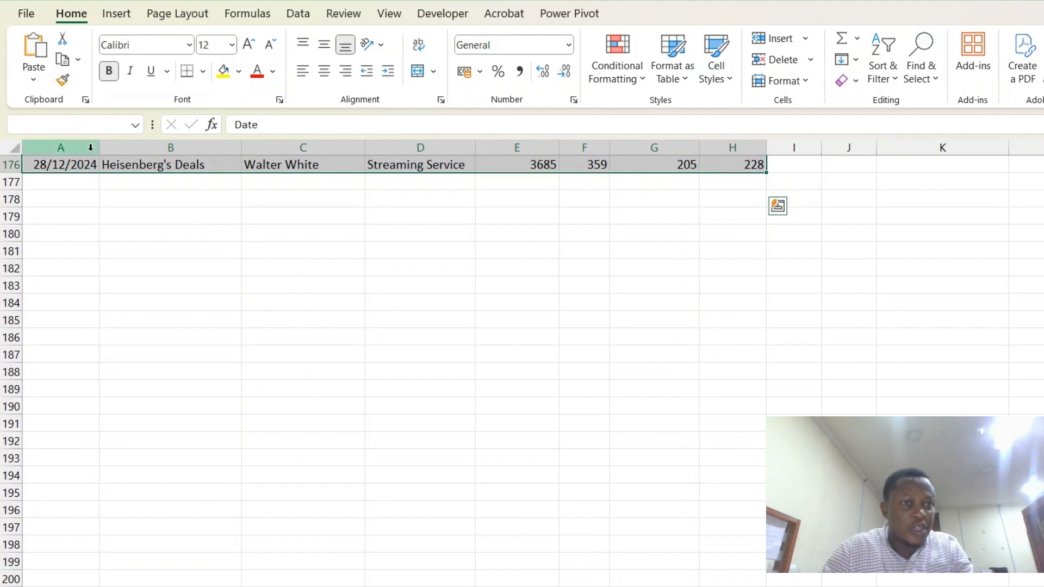
click(77, 130)
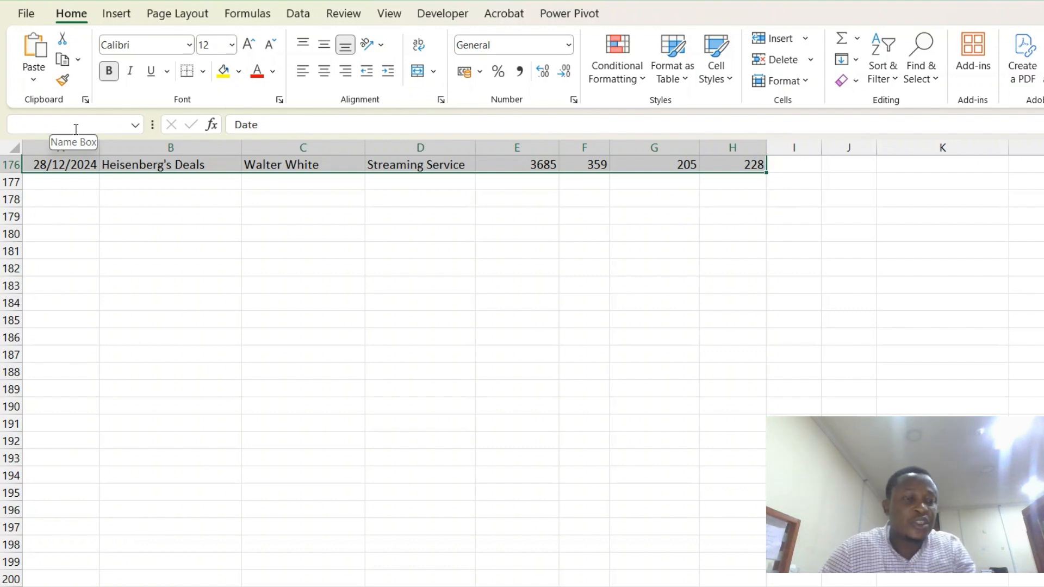
click(76, 129)
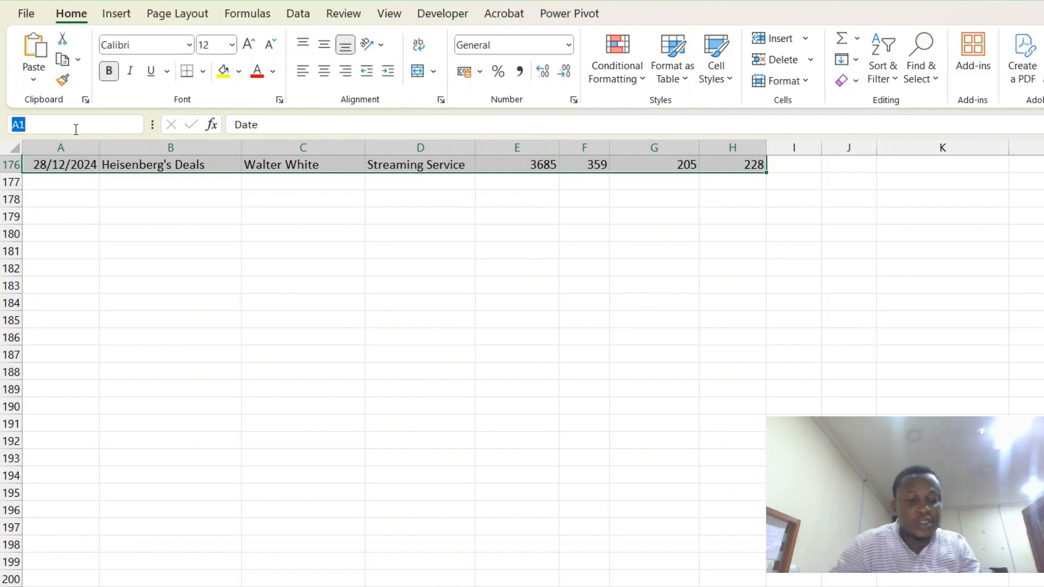
text(Mydata)
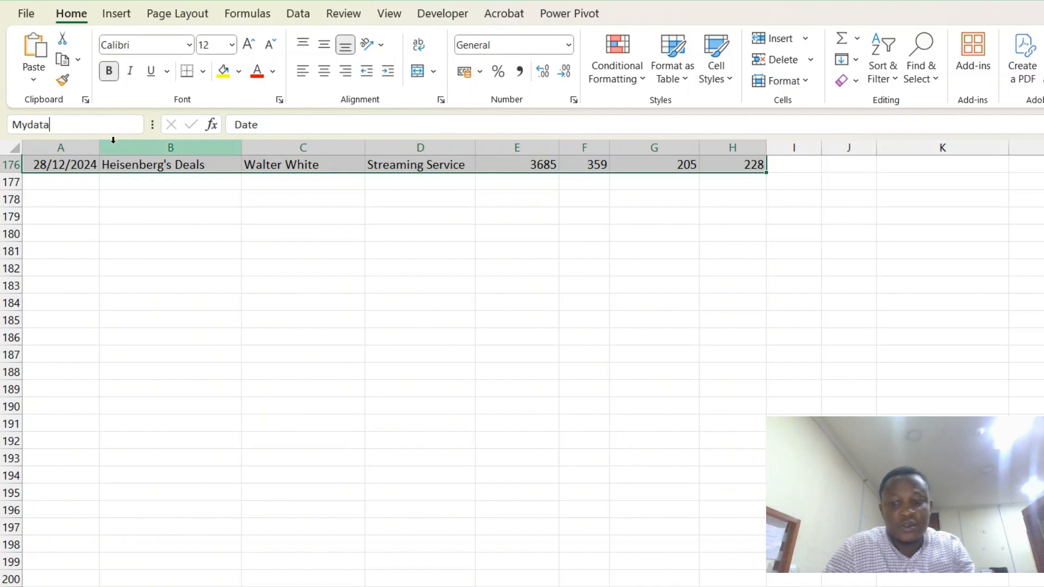
key(Return)
Select the Mydata named range and bring it into Power Query as a table/range source, accepting the external data notice.
click(252, 290)
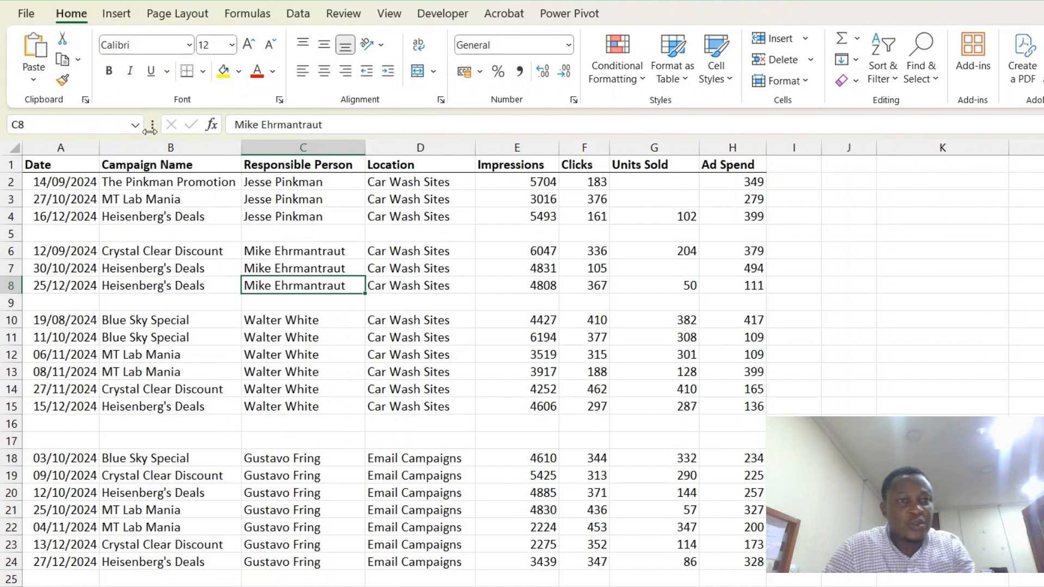
click(135, 125)
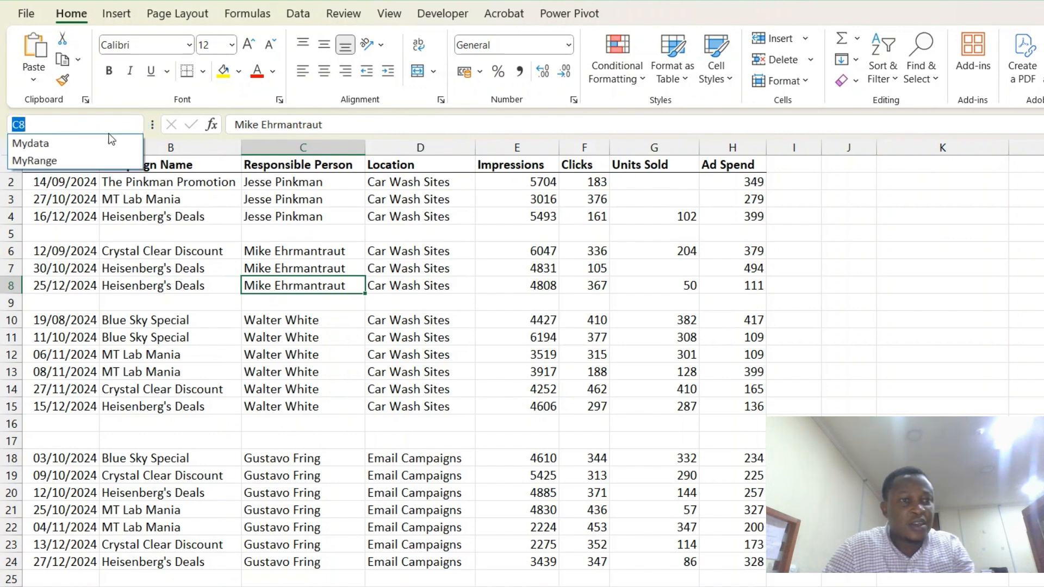
click(93, 140)
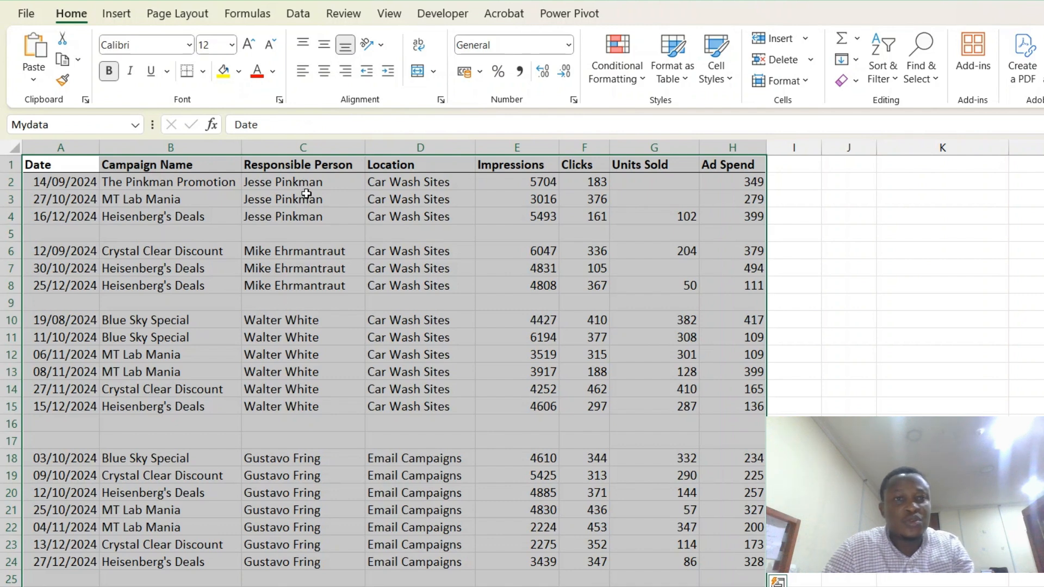
click(298, 14)
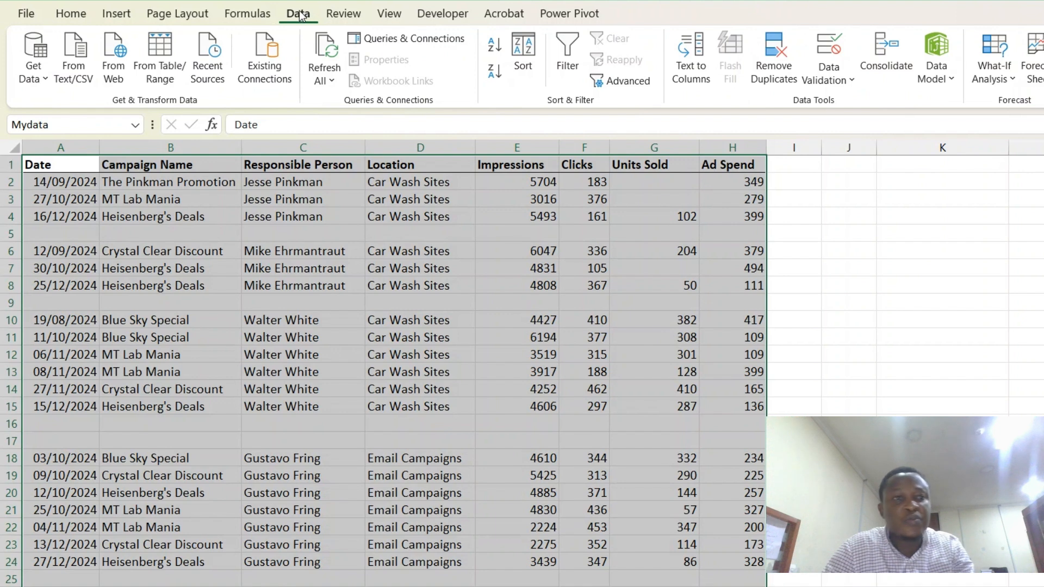
click(162, 66)
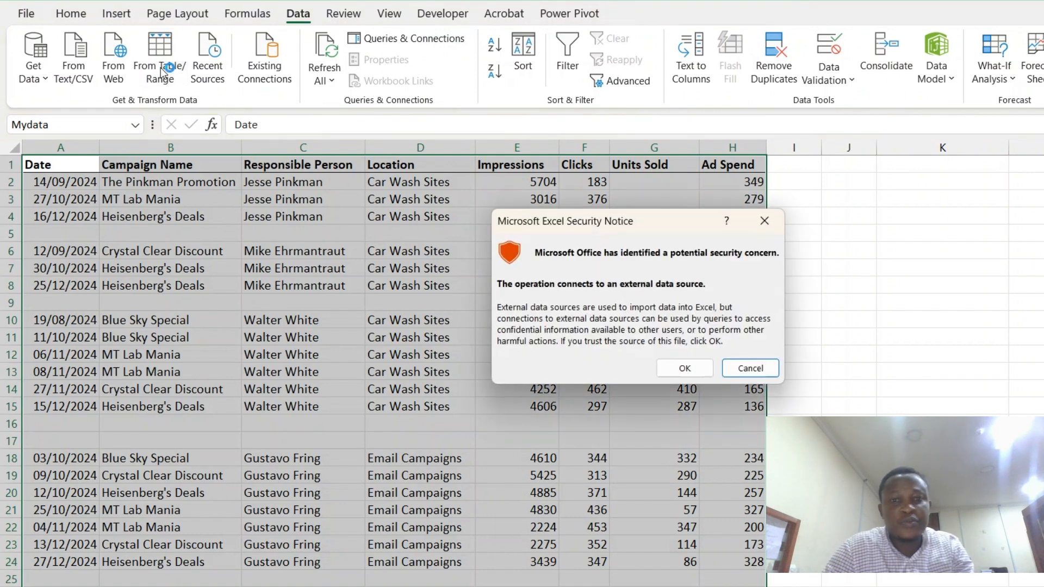
click(676, 368)
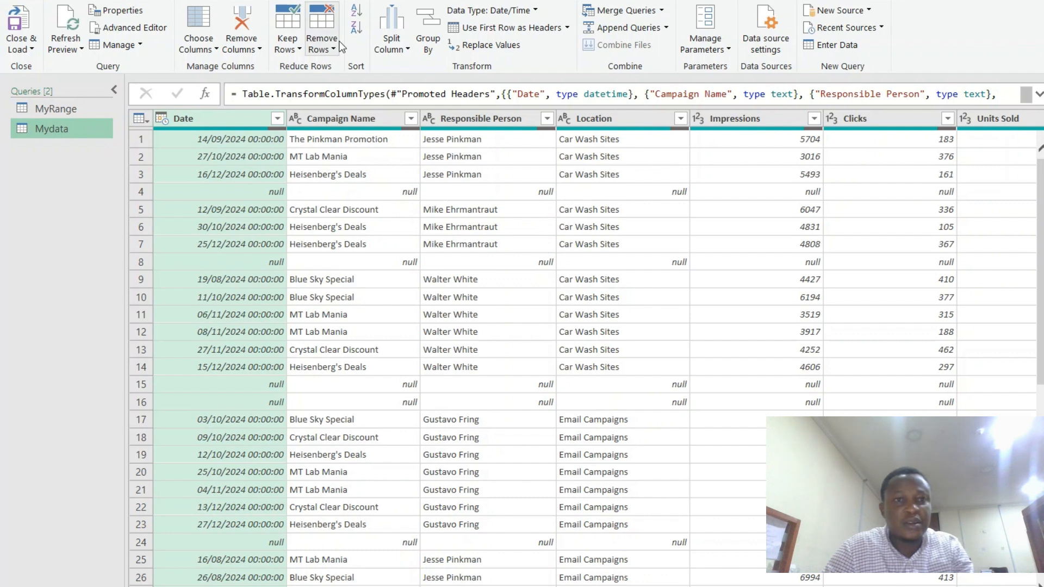
Remove the blank rows from the Mydata query and load the cleaned result back into the workbook with Close & Load.
click(321, 41)
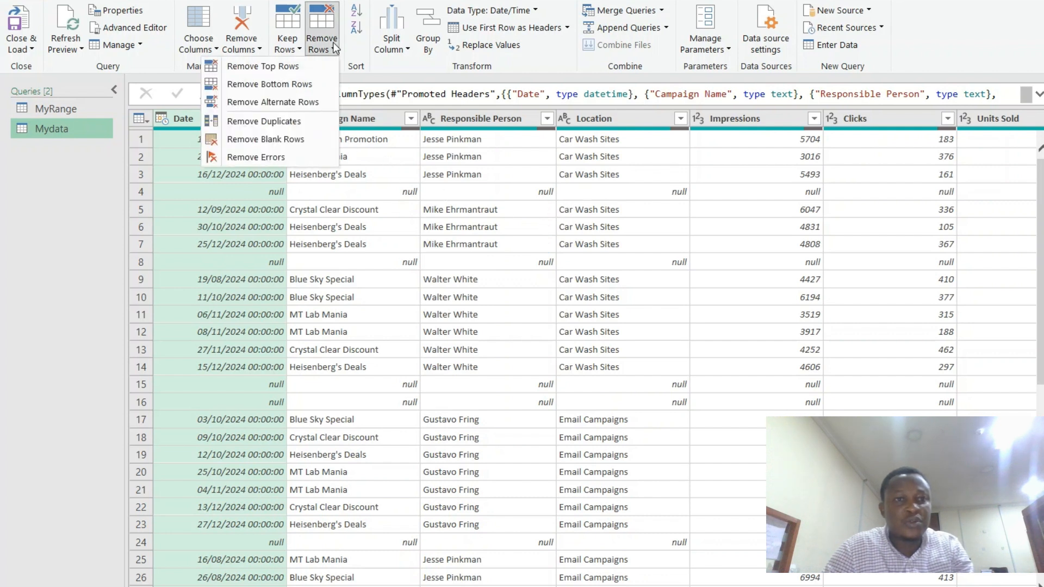
click(282, 138)
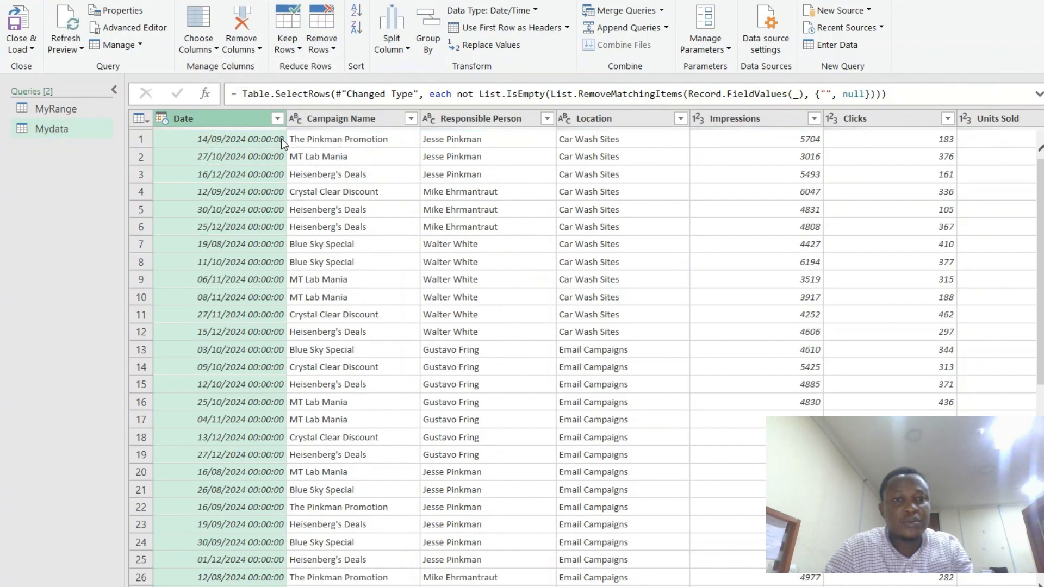
click(295, 191)
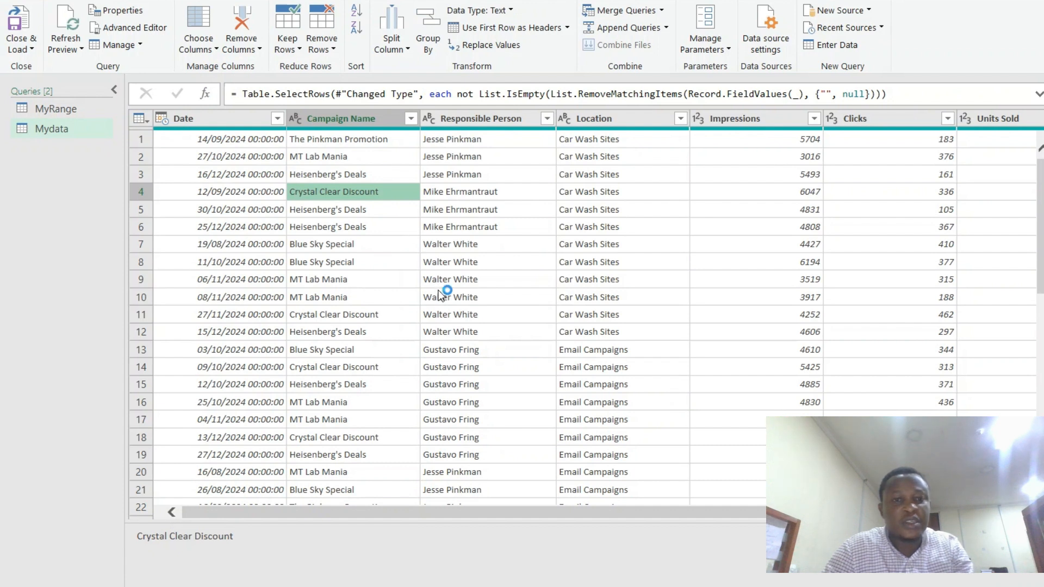
click(30, 51)
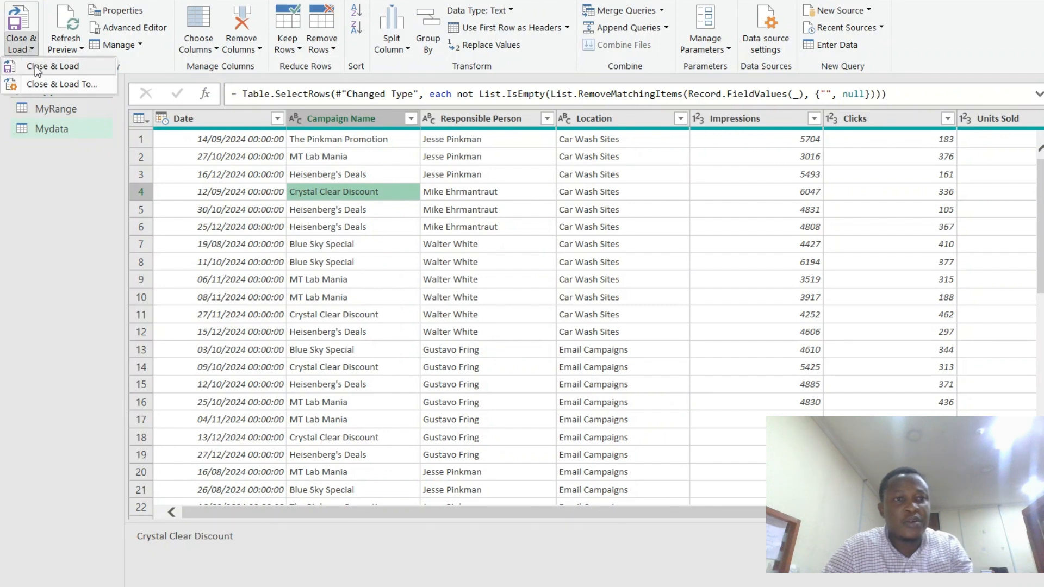
click(37, 68)
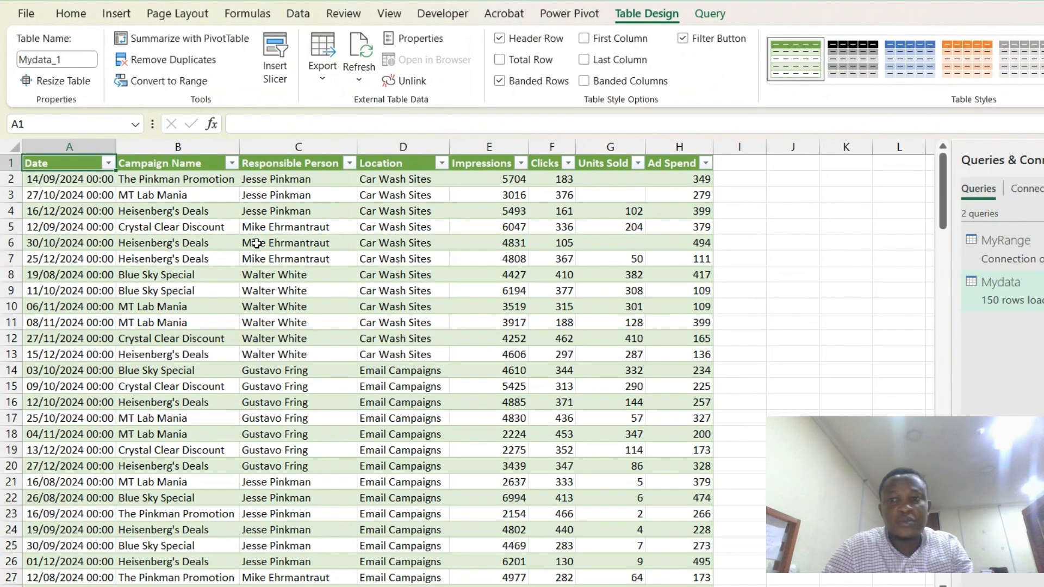
Look through the loaded Mydata table from its first rows to the last ones to check for leftover fully blank rows.
click(256, 243)
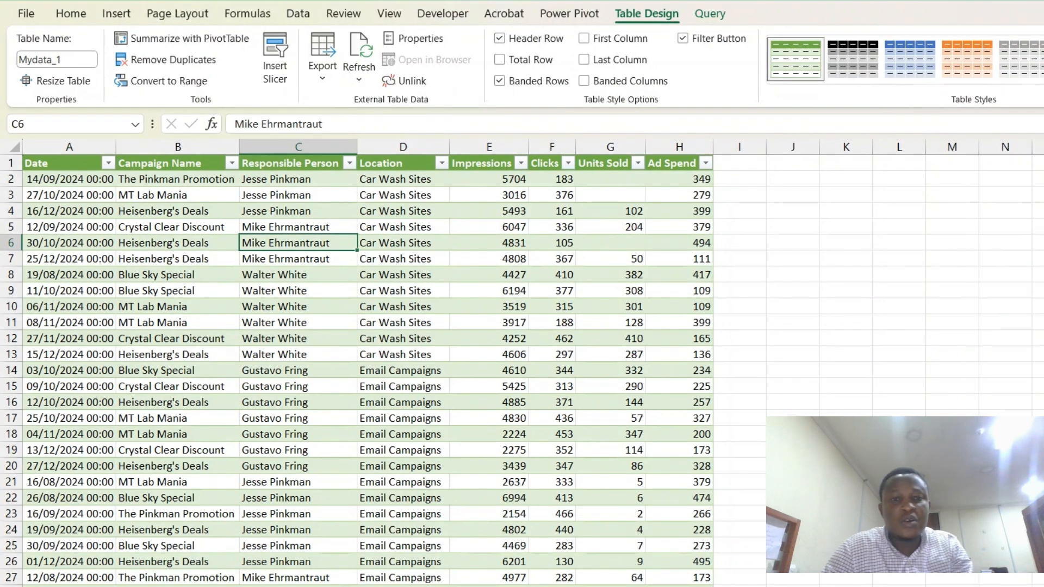
click(381, 368)
scroll(258, 374, down, 20)
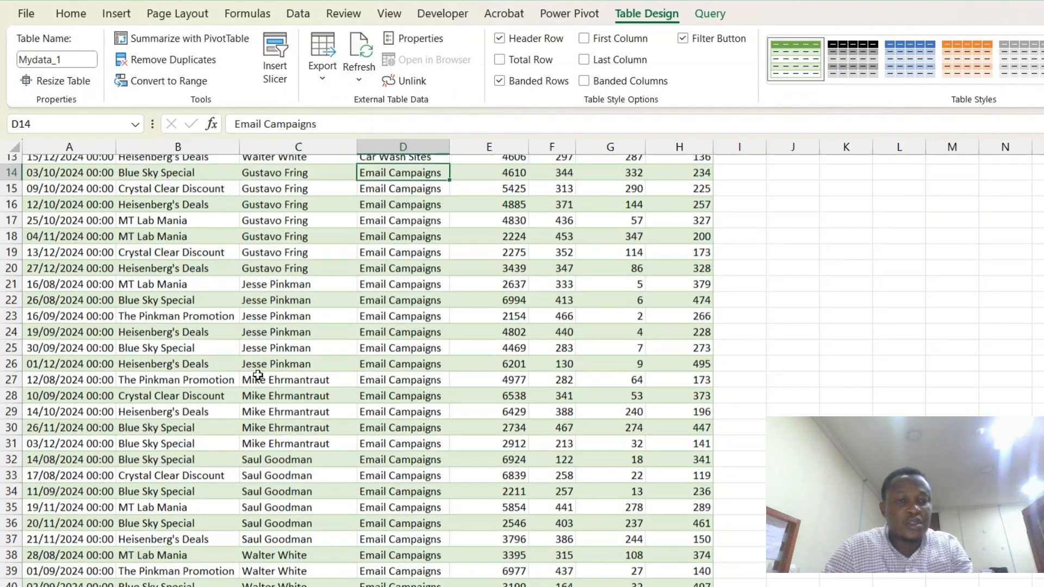
scroll(258, 374, down, 18)
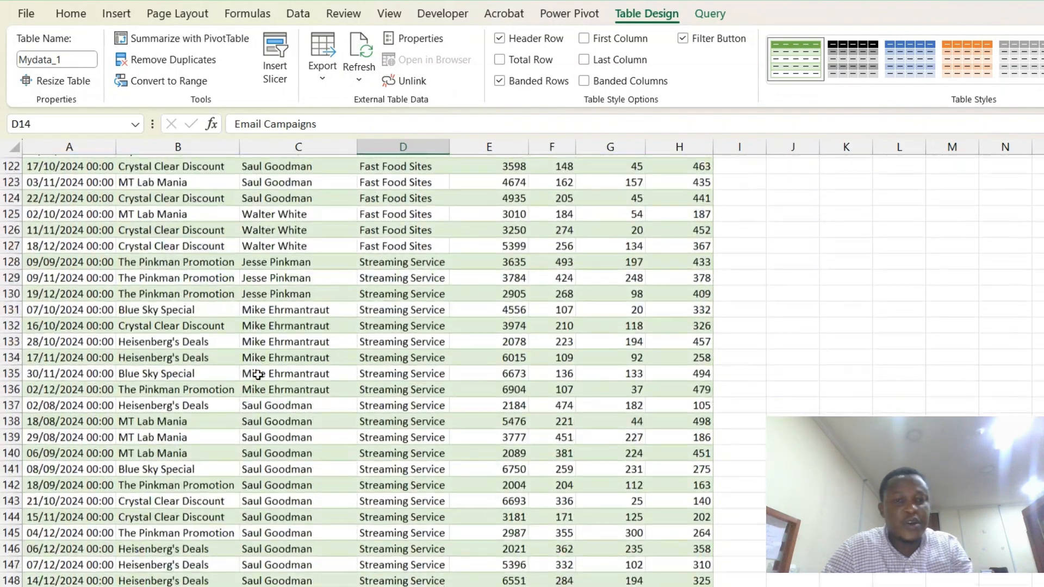
scroll(258, 374, up, 20)
scroll(257, 375, up, 11)
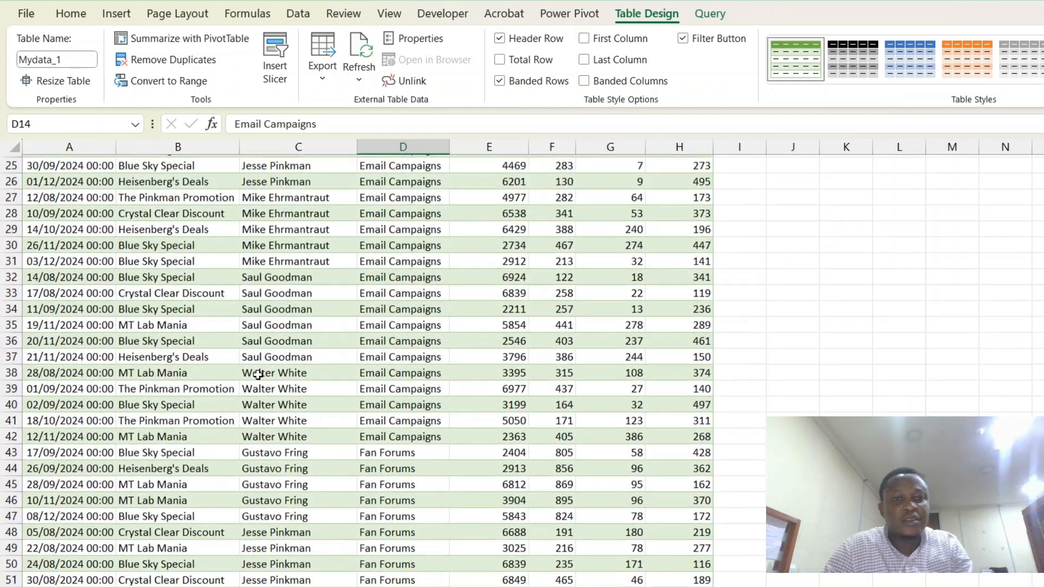
scroll(258, 375, up, 6)
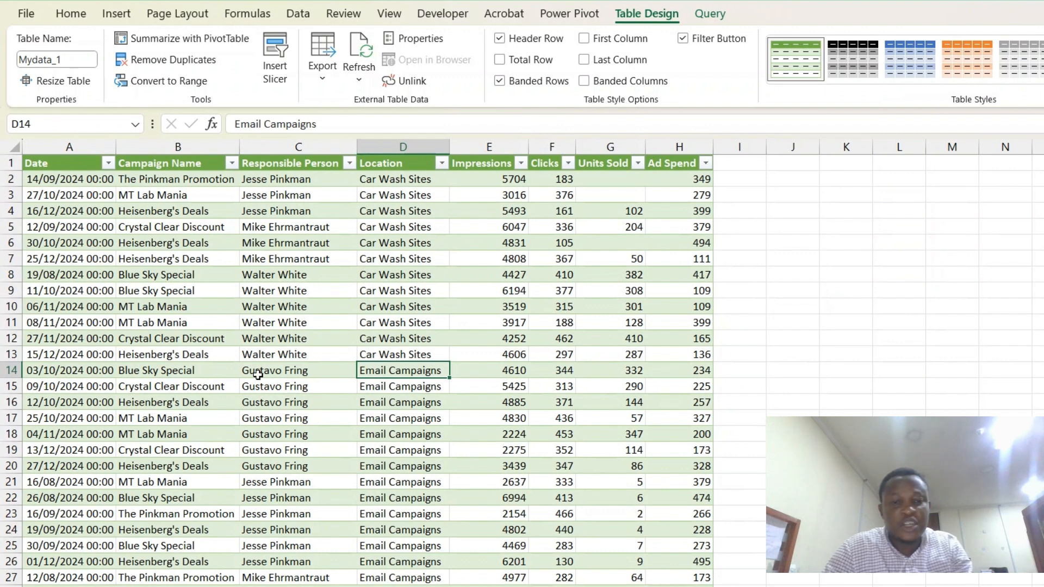
click(338, 343)
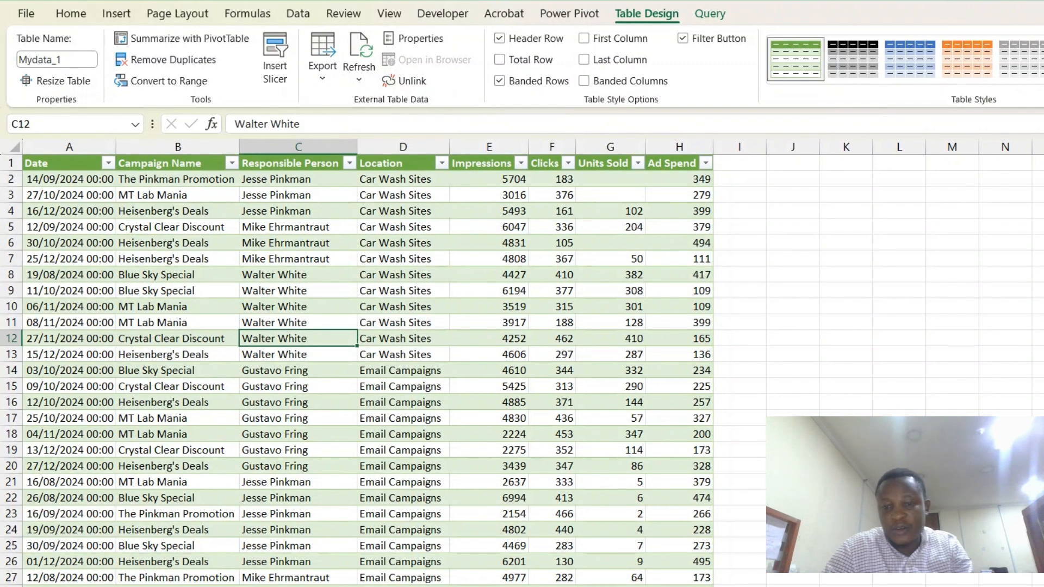